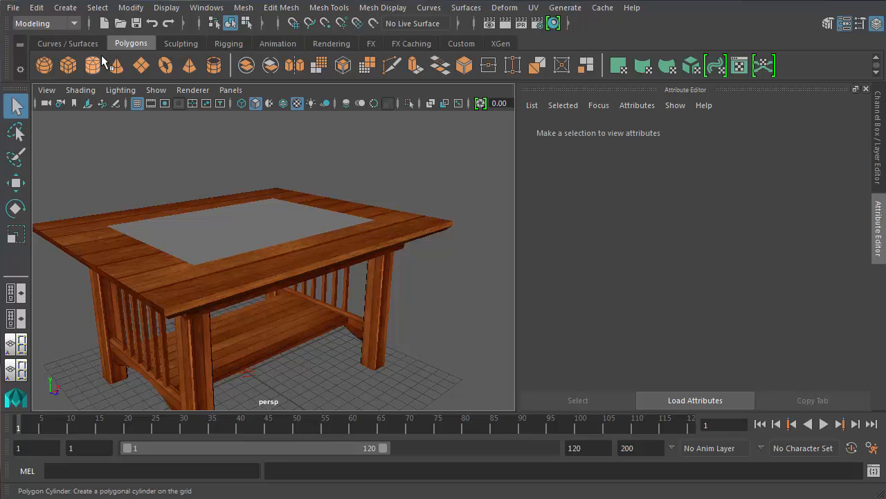
Step: Create a polygon sphere and raise it along Y until it sits above the tabletop
click(44, 65)
key(w)
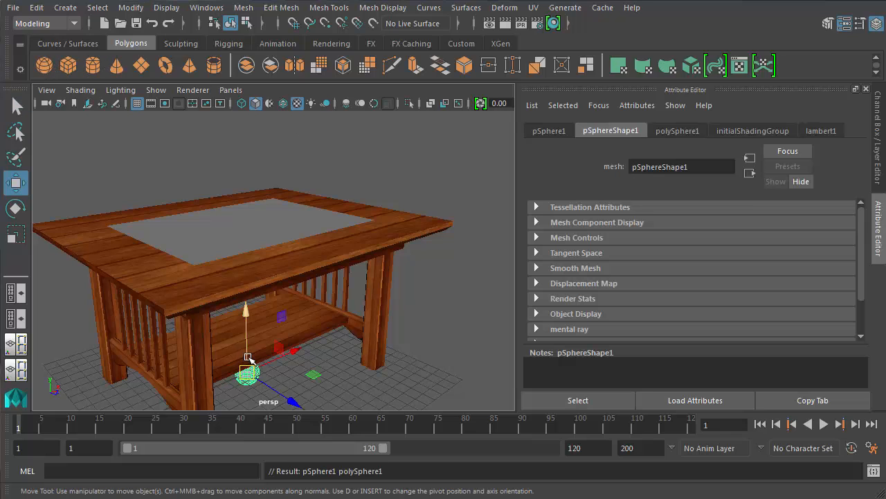
drag(253, 250, 253, 141)
alt+middle_drag(259, 158, 313, 228)
scroll(313, 235, up, 3)
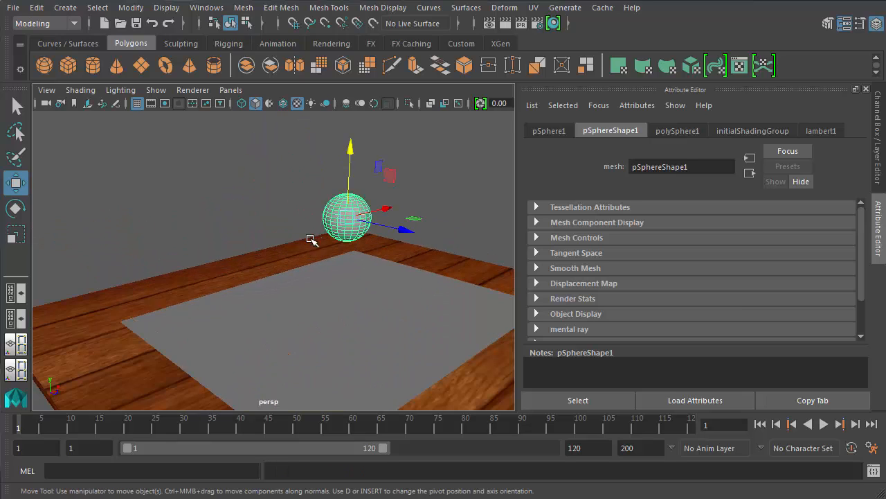
Step: Scale the sphere uniformly to about 3.988 and raise it to about 18.746 on Y above the tabletop
key(e)
key(r)
drag(346, 216, 462, 85)
key(w)
drag(349, 181, 349, 134)
alt+middle_drag(352, 185, 277, 232)
mouse_move(277, 232)
alt+mouse_down()
mouse_move(253, 247)
mouse_move(270, 231)
alt+mouse_up()
Step: Show the sphere's polySphere1 inputs in the Channel Box and raise the sphere well clear of the table
click(878, 132)
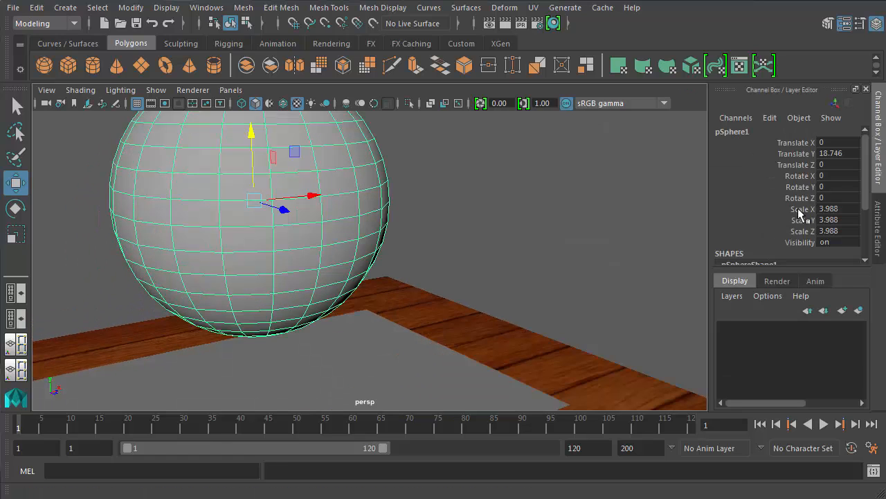
scroll(793, 229, down, 4)
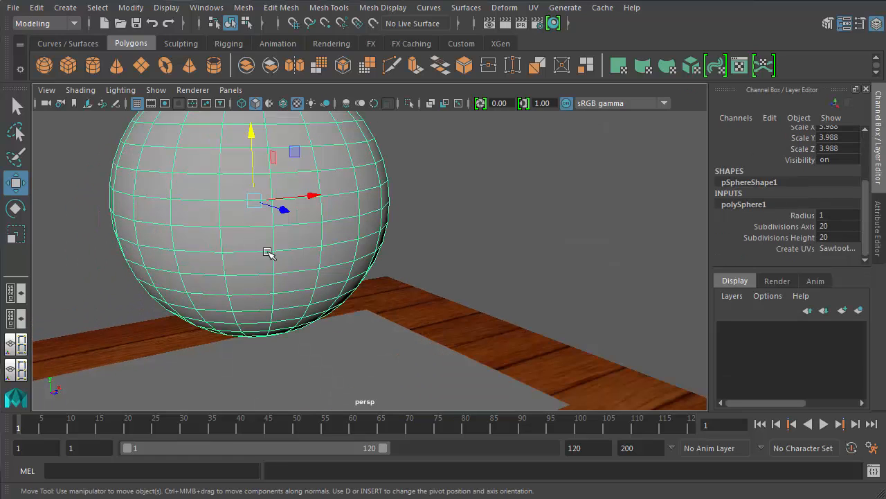
alt+middle_drag(269, 253, 323, 321)
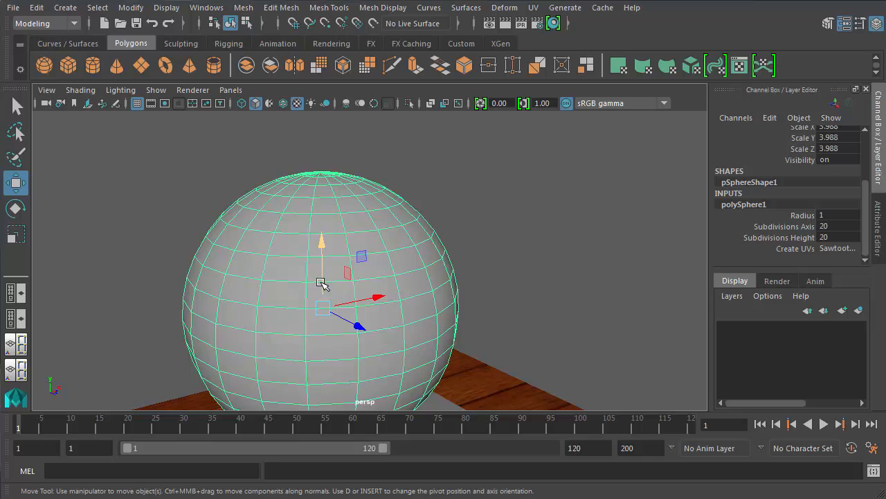
drag(321, 283, 321, 165)
scroll(341, 203, down, 4)
alt+middle_drag(342, 212, 342, 270)
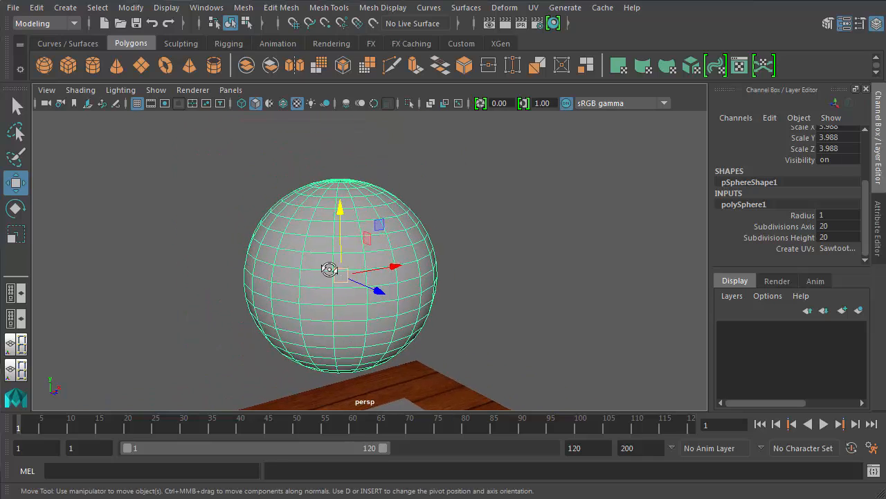
alt+drag(330, 269, 304, 267)
Step: Switch the sphere to vertex component mode and frame its upper half
right_click(236, 247)
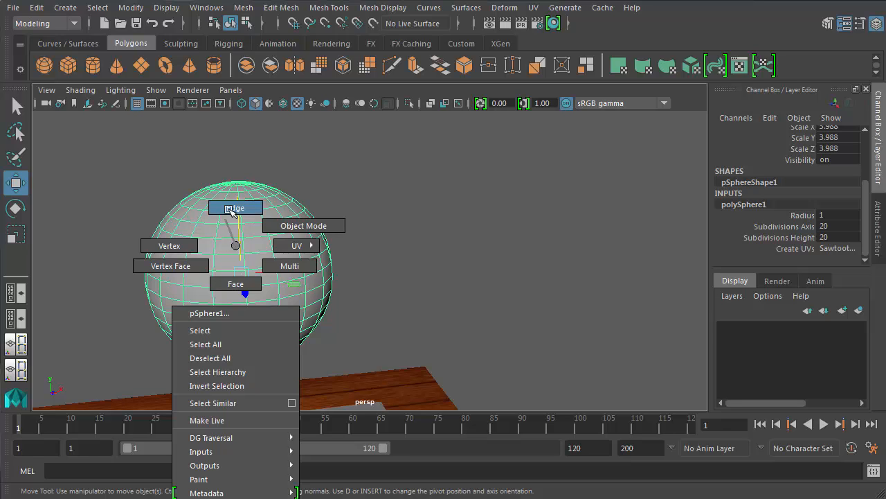
click(188, 245)
key(f)
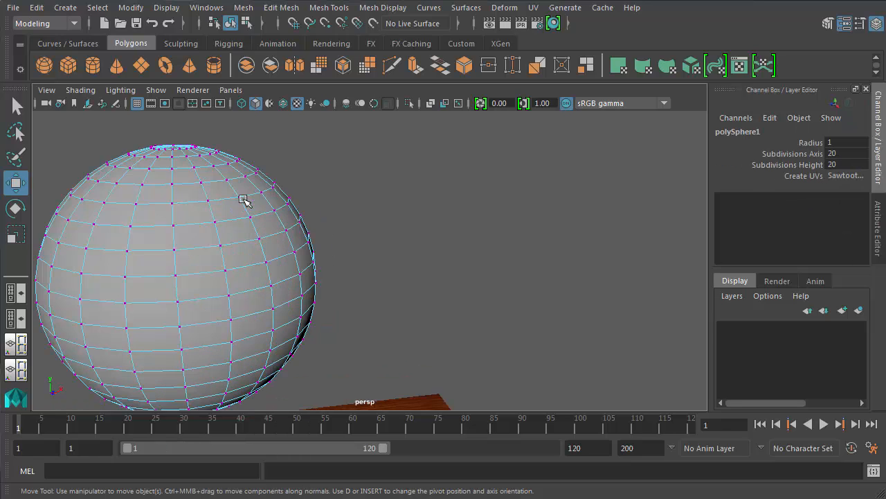
alt+drag(377, 266, 345, 298)
alt+middle_drag(341, 304, 396, 221)
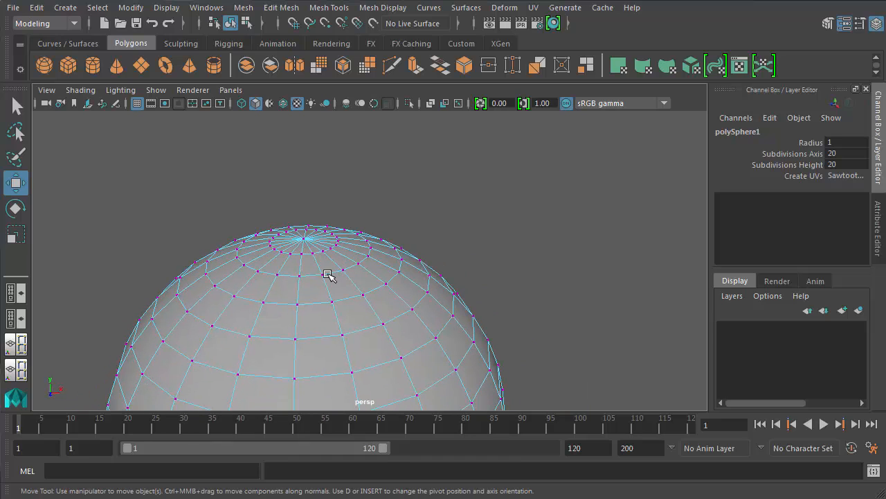
Step: Try pulling a single vertex outward near the sphere's top, and undo the move
click(303, 238)
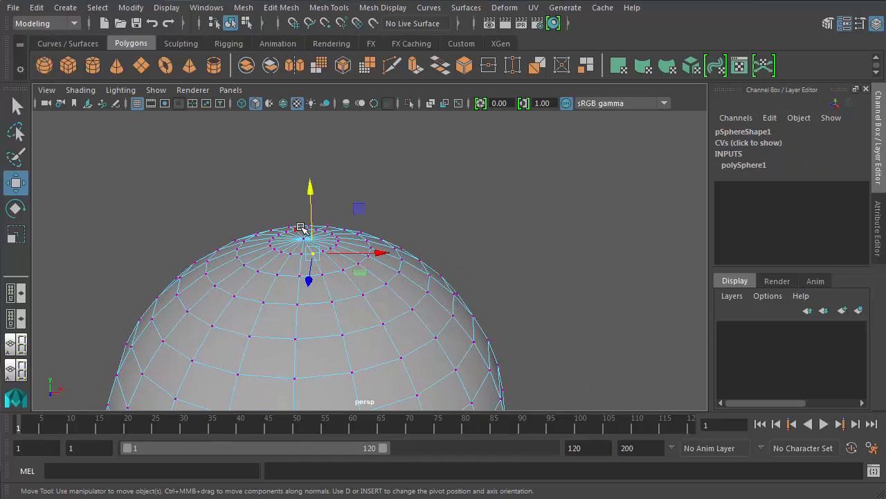
click(330, 301)
alt+drag(305, 345, 393, 277)
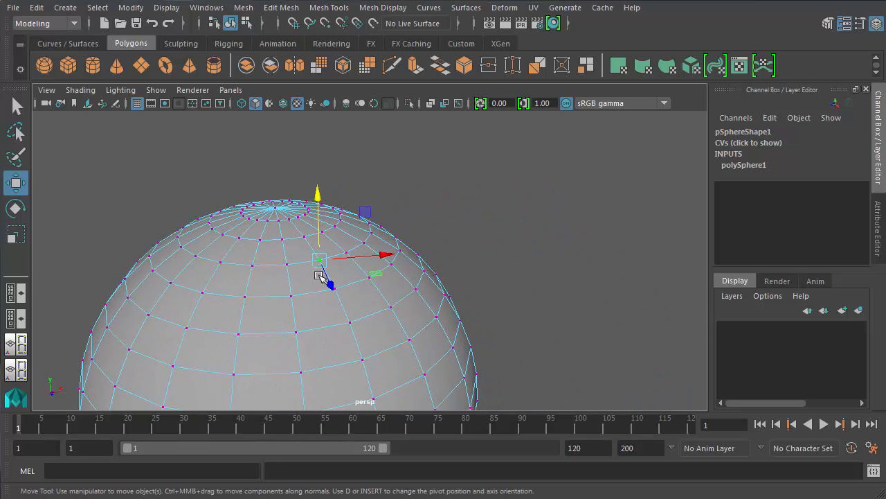
alt+drag(319, 276, 545, 197)
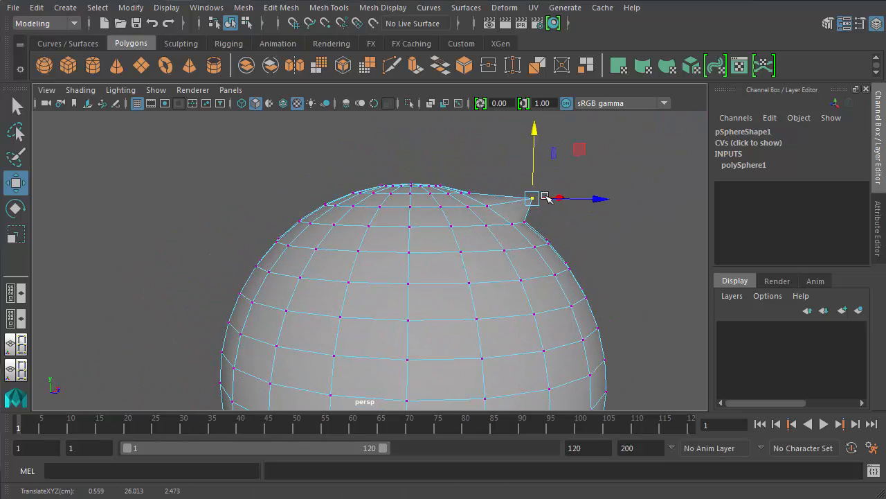
key(ctrl+z)
key(ctrl+z)
Step: Try moving only the sphere's top pole vertex downward, and undo the move
alt+drag(461, 254, 364, 243)
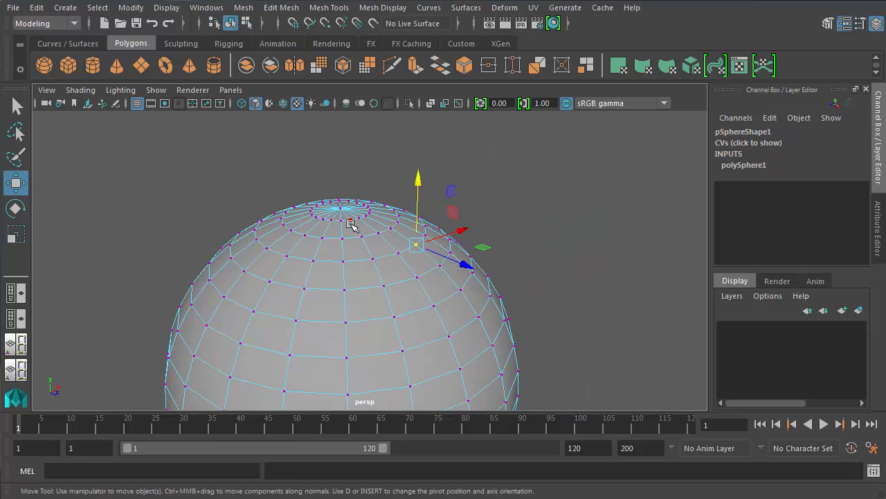
scroll(351, 225, up, 5)
scroll(340, 225, down, 2)
click(299, 196)
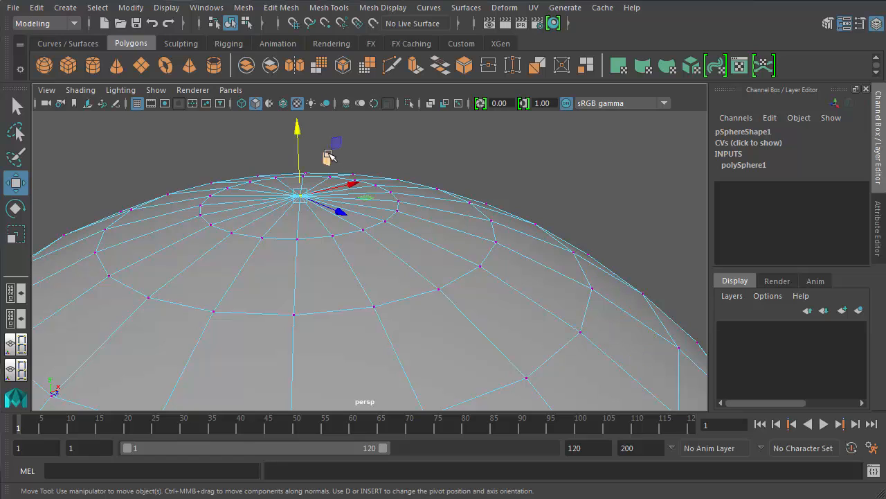
drag(297, 132, 346, 271)
key(ctrl+z)
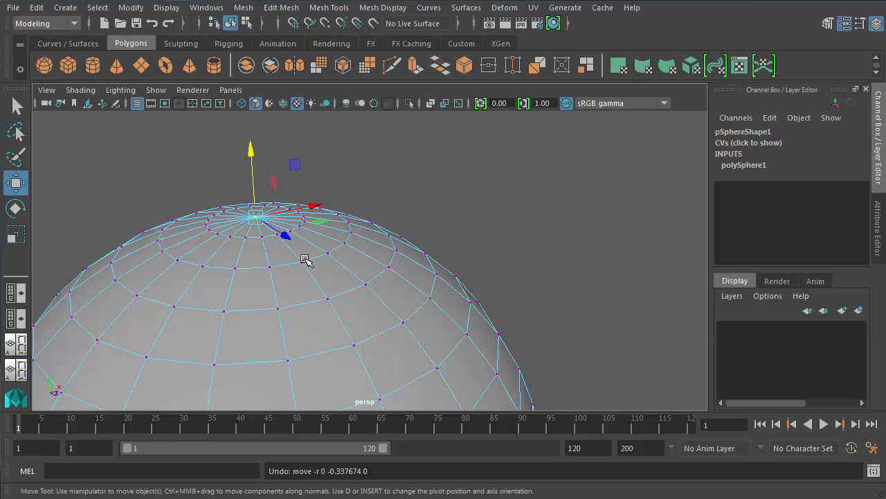
Step: Open the Move tool's settings and enable Soft Select in Volume falloff mode
double_click(18, 184)
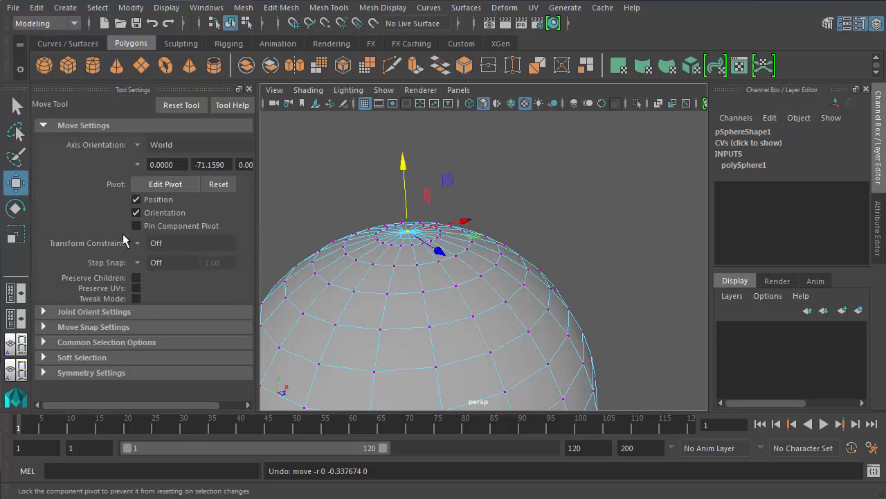
click(43, 357)
scroll(62, 363, down, 5)
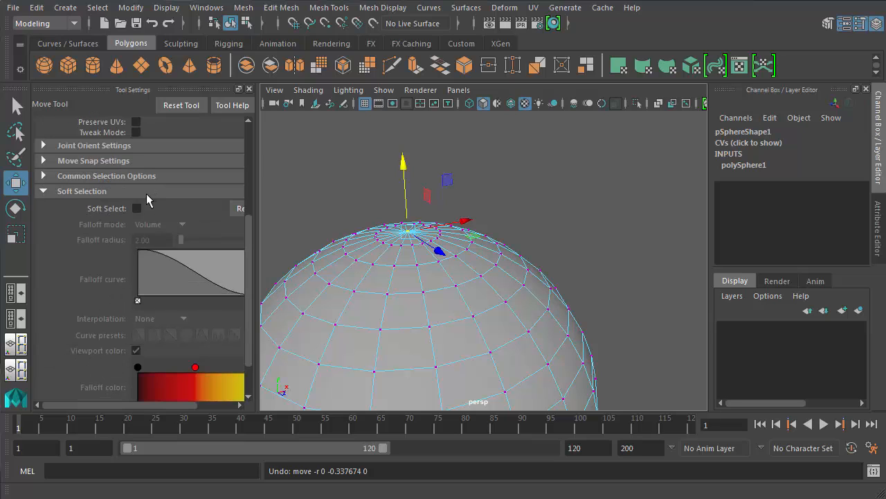
click(138, 209)
scroll(385, 342, down, 3)
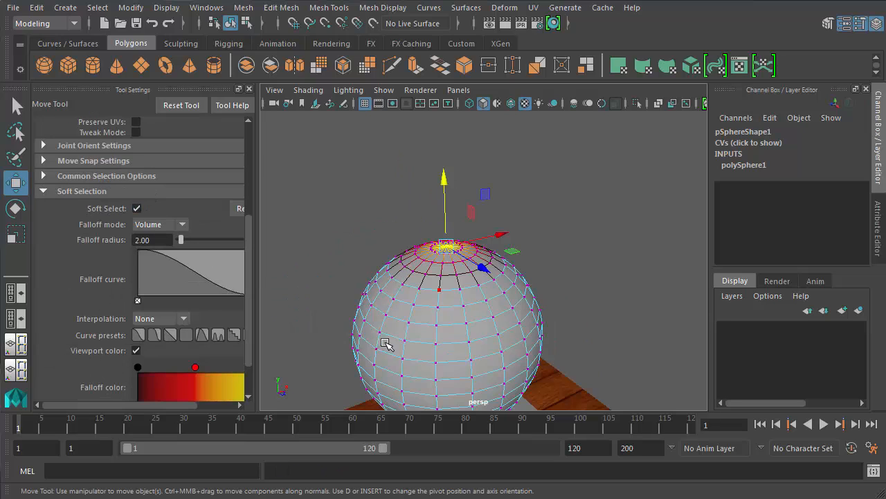
scroll(413, 340, up, 3)
Step: Select a vertex on the sphere's side to examine how the soft selection falloff spreads around it
click(510, 222)
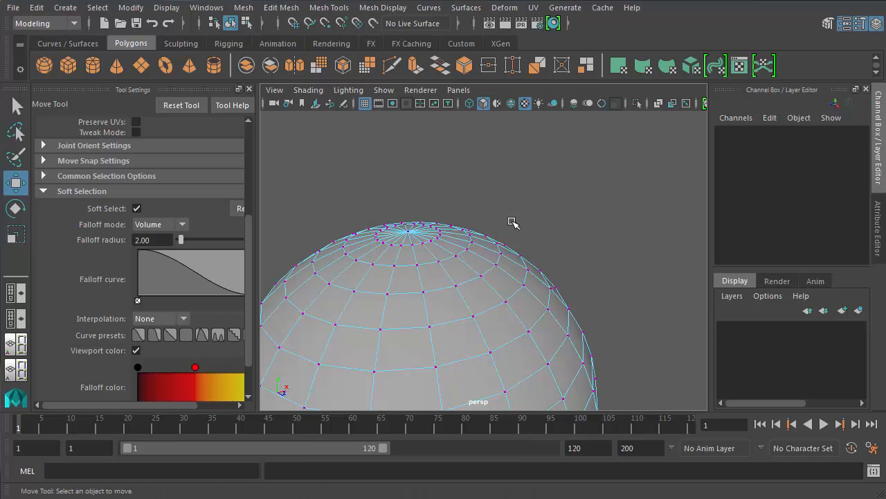
scroll(424, 338, down, 5)
alt+drag(437, 330, 390, 229)
scroll(374, 200, up, 4)
alt+middle_drag(360, 182, 380, 218)
scroll(382, 222, up, 3)
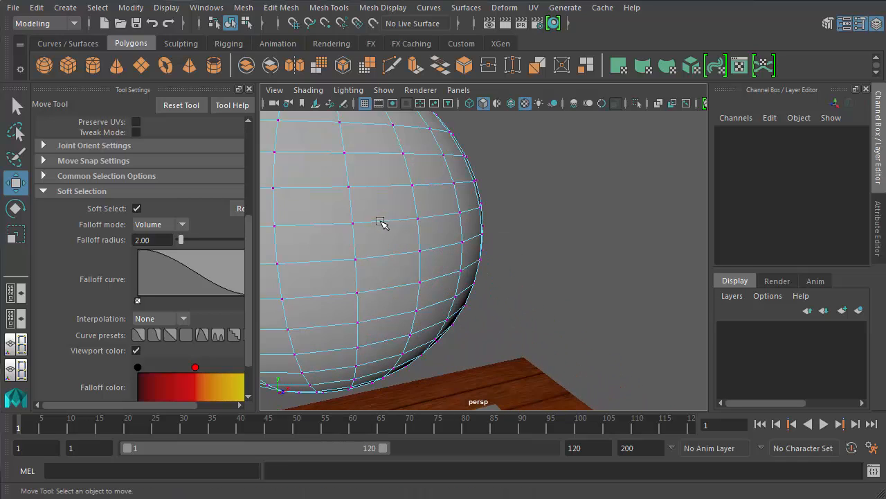
scroll(382, 223, down, 3)
click(355, 229)
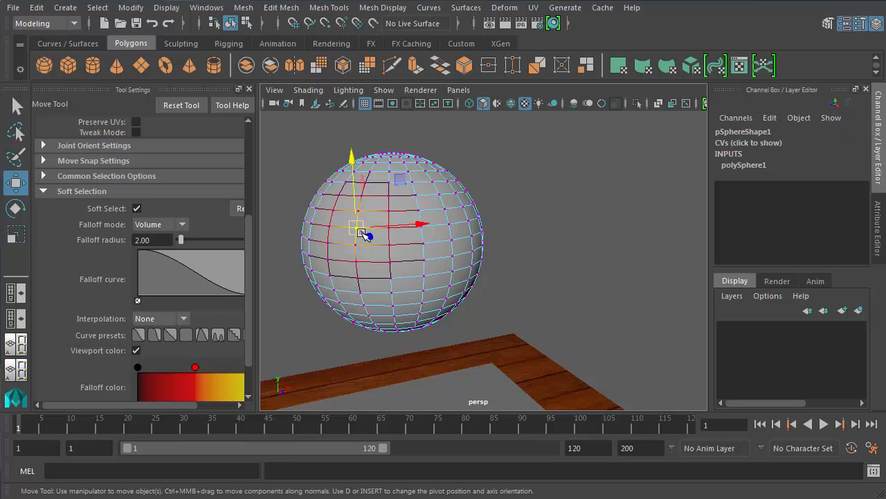
scroll(372, 243, up, 5)
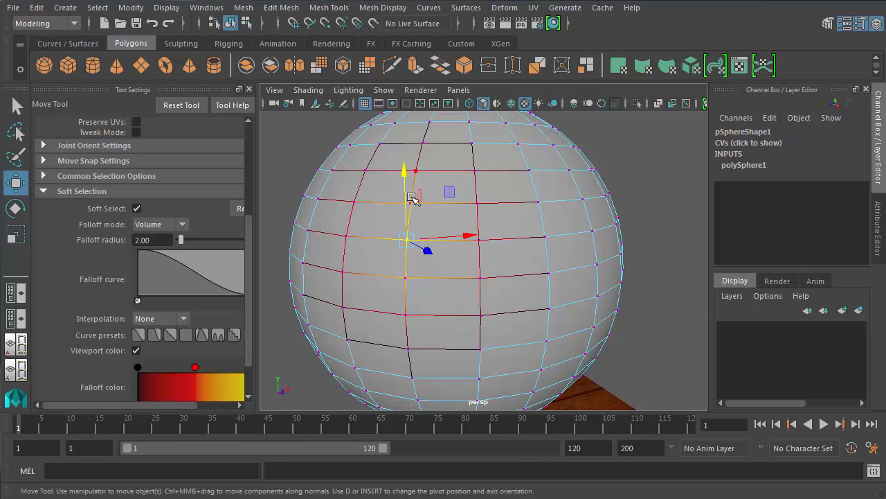
alt+drag(412, 198, 443, 260)
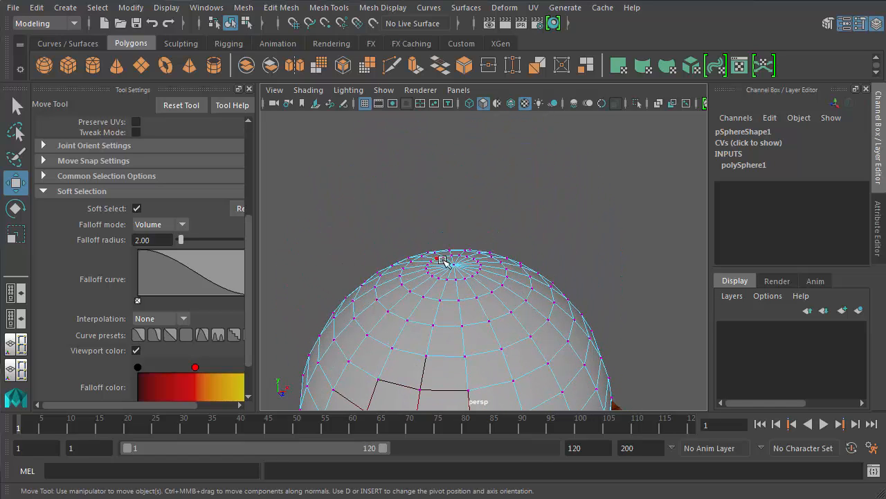
Step: Select the sphere's top pole vertex and set the soft selection falloff radius to about 3.36
click(453, 264)
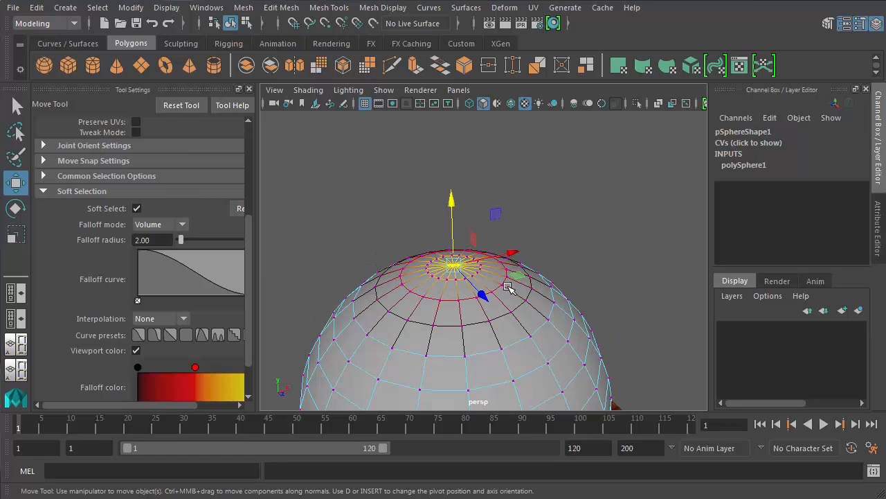
drag(161, 242, 134, 242)
text(5)
key(Return)
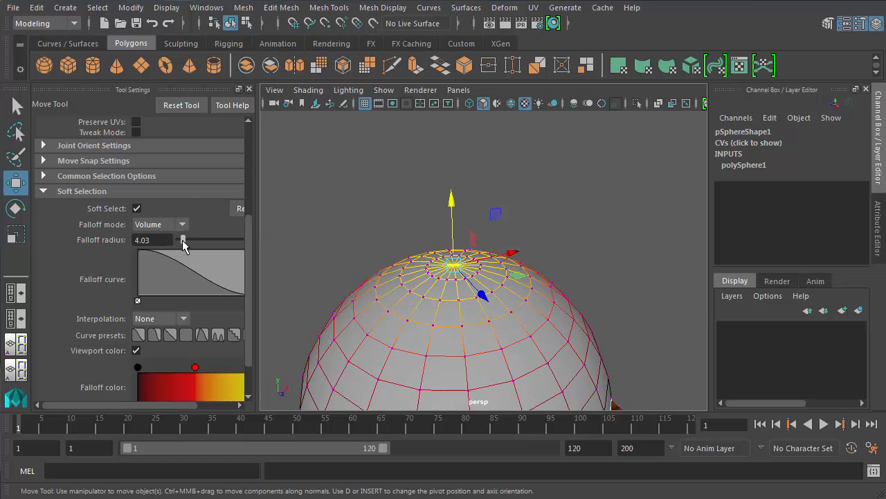
alt+middle_drag(386, 263, 385, 208)
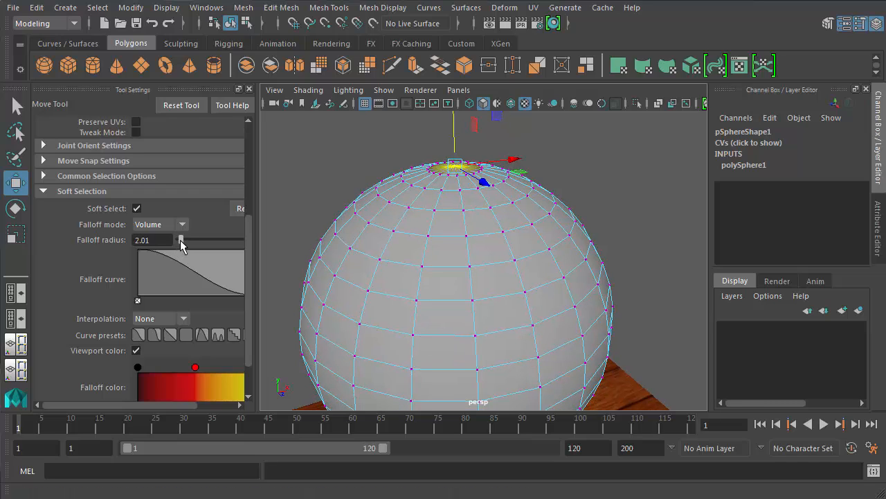
drag(186, 243, 183, 245)
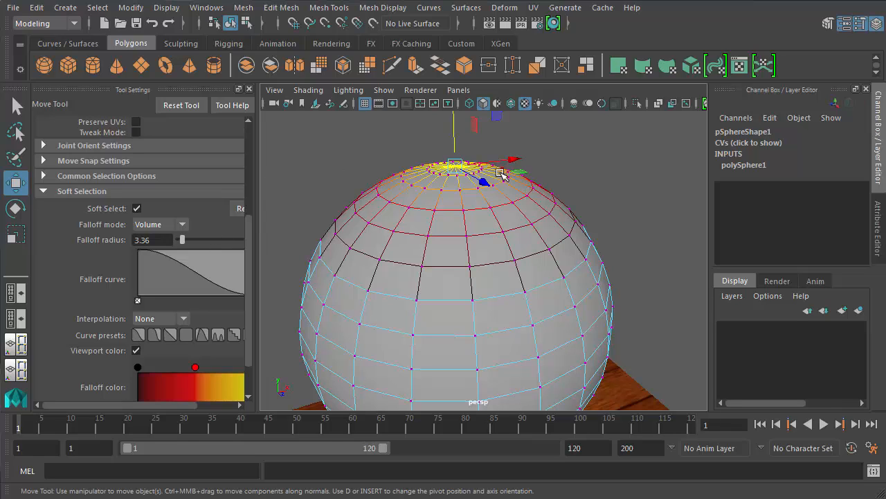
Step: Lower the soft-selected top pole vertex to about 25.352 on Y to flatten the sphere's top
alt+middle_drag(452, 137, 427, 193)
click(464, 201)
click(425, 225)
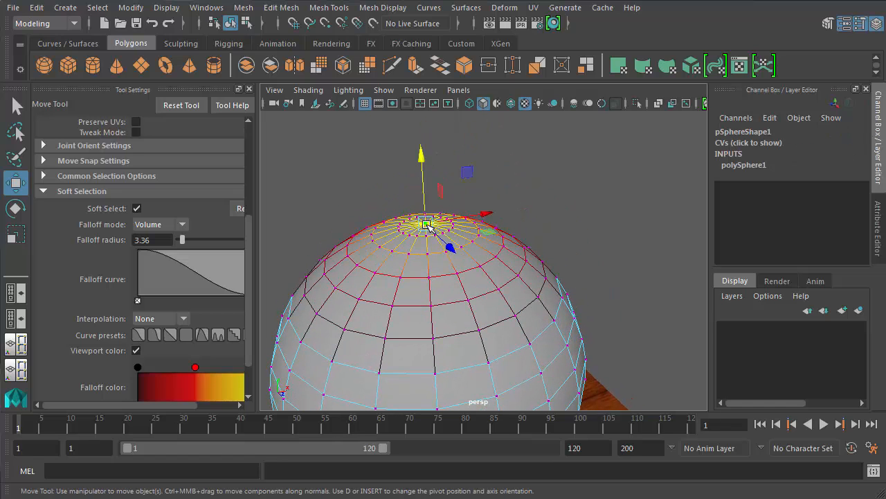
drag(424, 196, 427, 240)
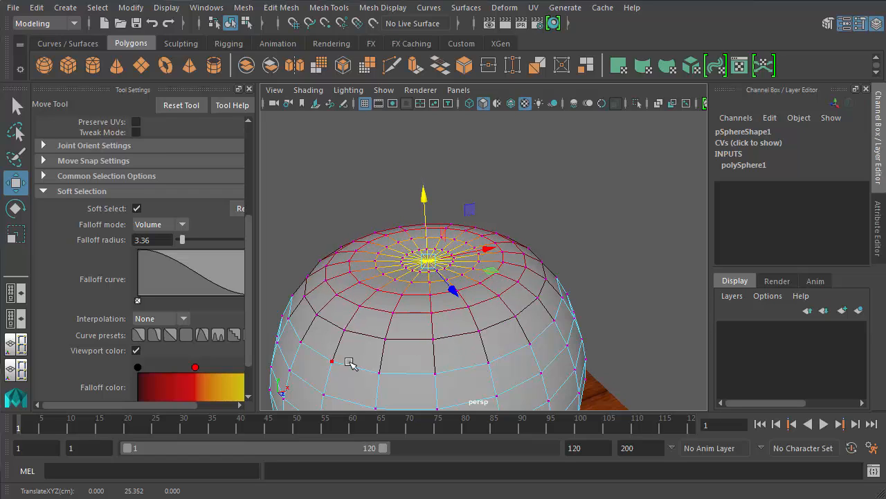
alt+drag(455, 262, 445, 242)
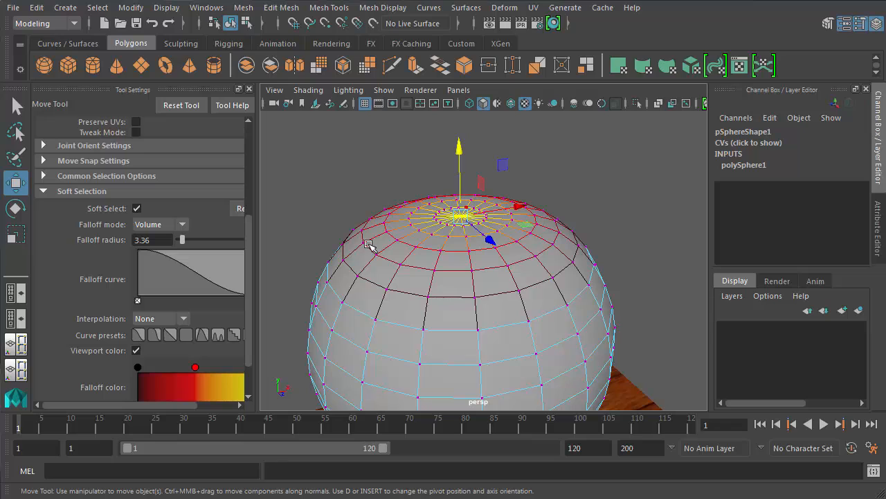
Step: Set the falloff radius to 1 and push the top pole vertex down to form a narrow hollow
drag(151, 244, 119, 246)
key(Return)
alt+drag(397, 191, 458, 234)
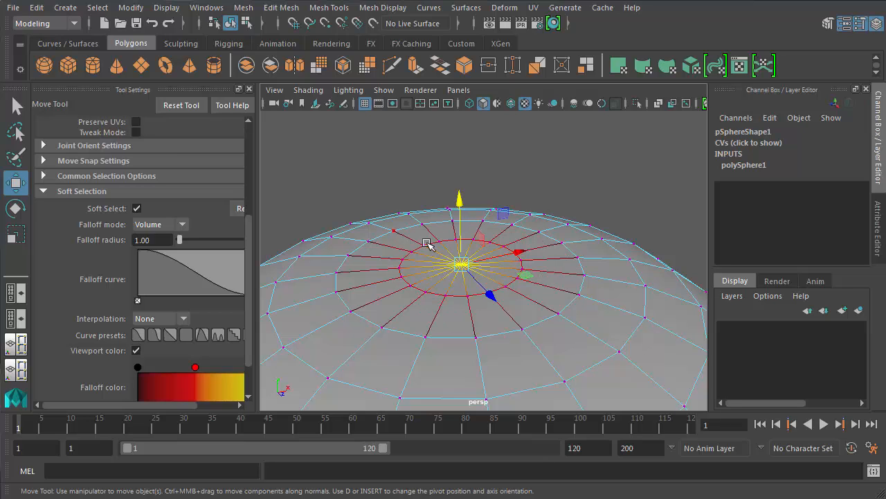
drag(462, 237, 447, 332)
alt+middle_drag(447, 332, 566, 308)
scroll(566, 308, down, 5)
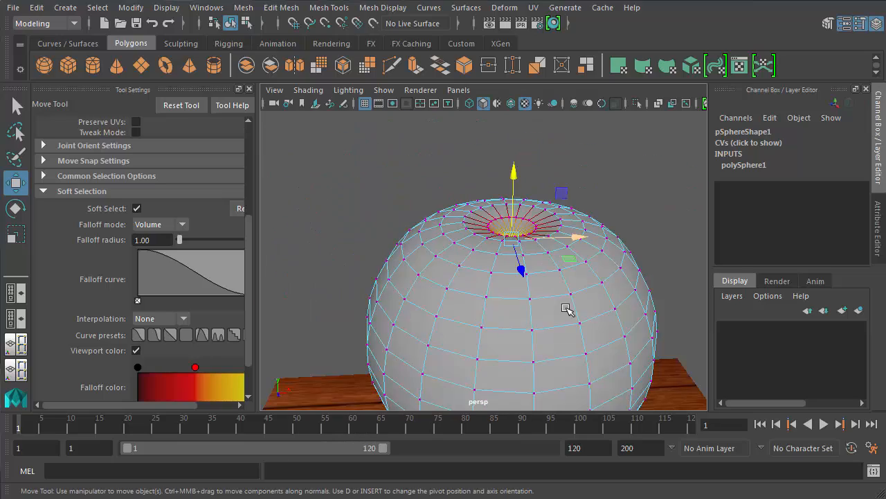
Step: Select the sphere's bottom pole vertex and set the soft selection falloff radius to 4
alt+drag(567, 308, 510, 289)
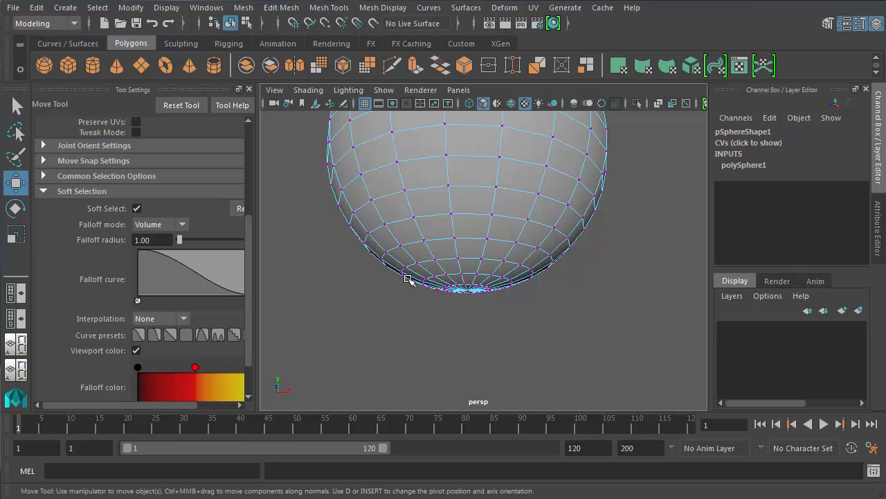
click(468, 290)
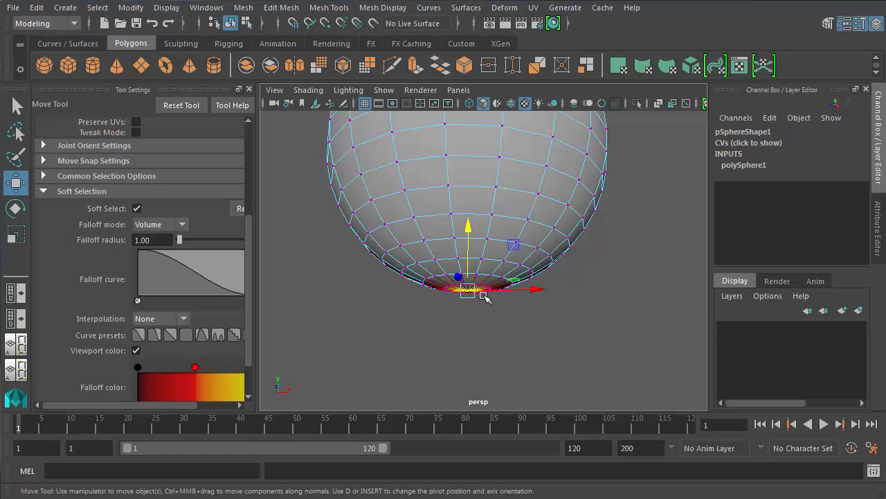
scroll(483, 296, down, 3)
scroll(483, 296, up, 3)
alt+drag(483, 297, 469, 249)
scroll(481, 337, down, 3)
scroll(469, 252, up, 5)
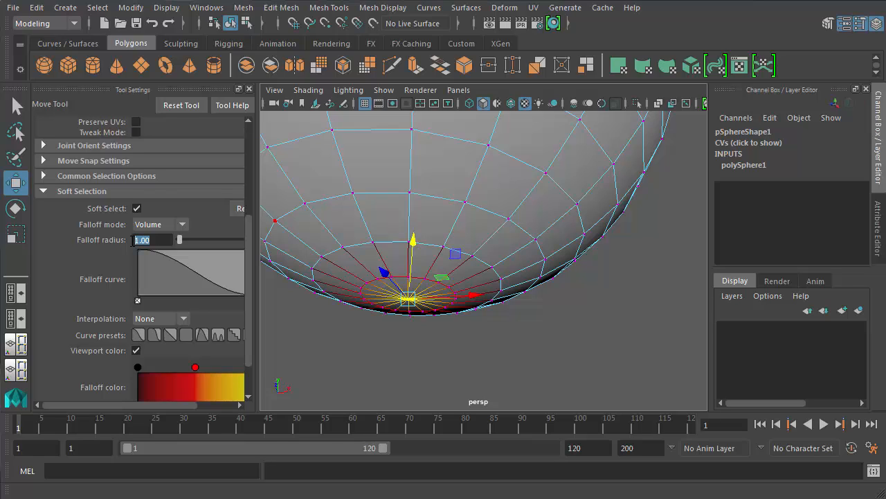
key(Return)
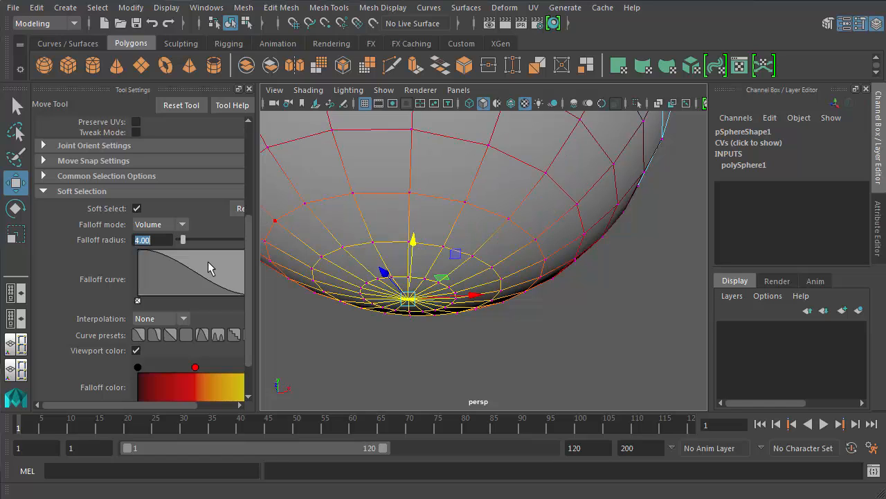
Step: Raise the soft-selected bottom pole vertex along Y to flatten the sphere's underside
scroll(324, 264, down, 5)
alt+drag(354, 240, 357, 250)
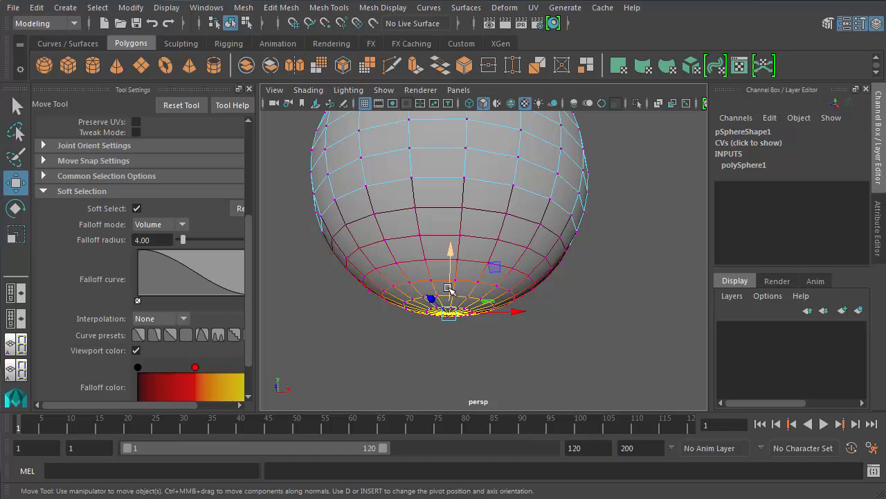
drag(449, 288, 457, 309)
scroll(453, 292, down, 4)
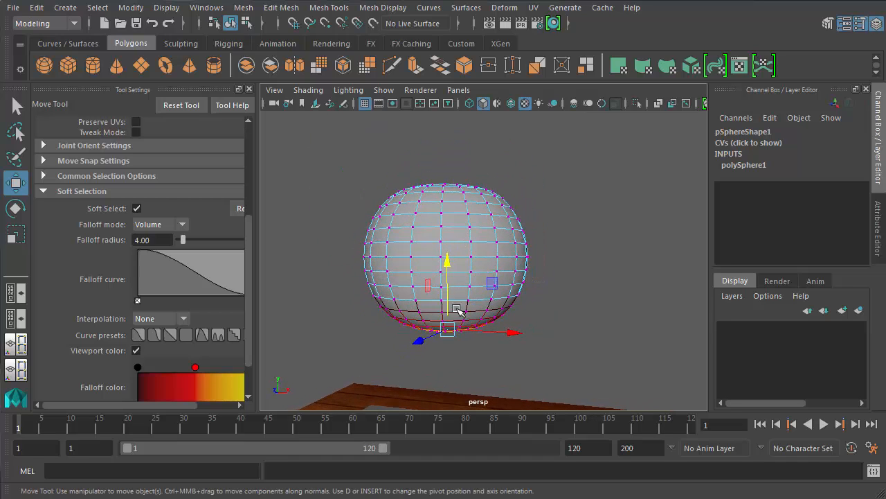
scroll(496, 258, up, 3)
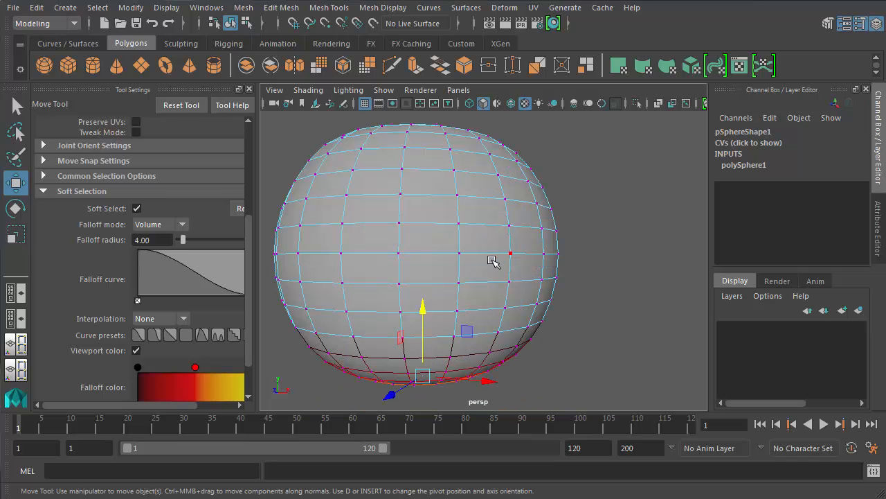
scroll(480, 281, down, 3)
scroll(457, 287, up, 3)
Step: Select several vertices spaced around the sphere's sides so that the soft selection falloff covers its whole circumference
click(510, 281)
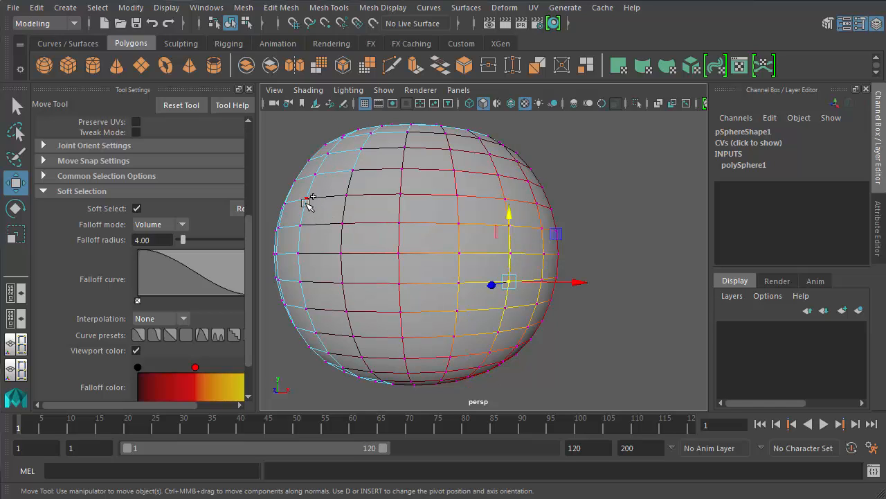
alt+drag(306, 198, 460, 242)
alt+middle_drag(459, 242, 457, 240)
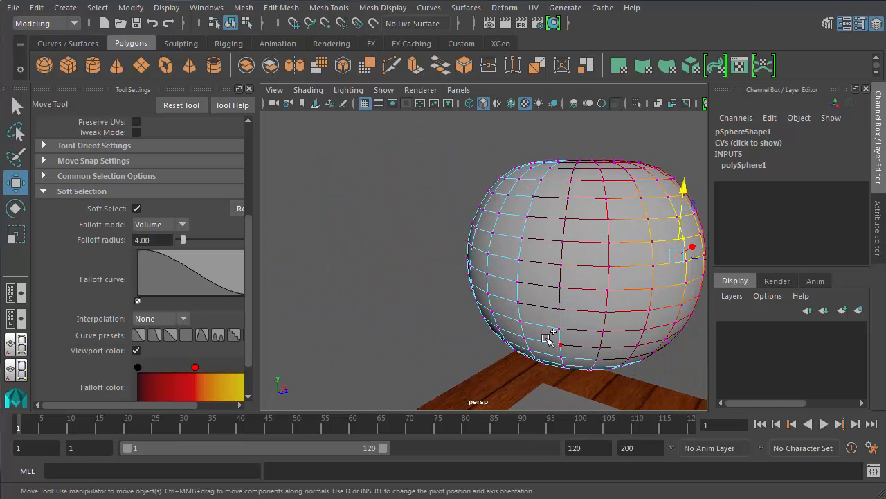
shift+click(492, 311)
alt+middle_drag(334, 263, 355, 265)
alt+drag(356, 266, 535, 278)
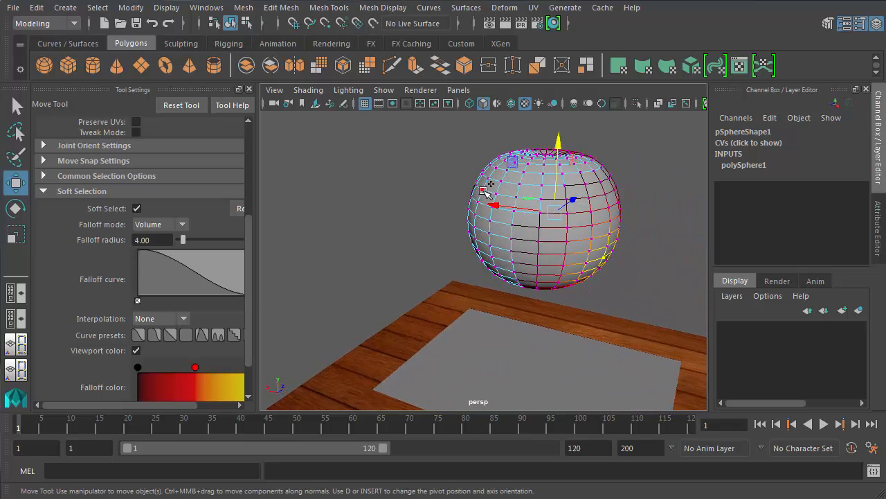
alt+drag(473, 254, 516, 250)
alt+drag(404, 263, 488, 250)
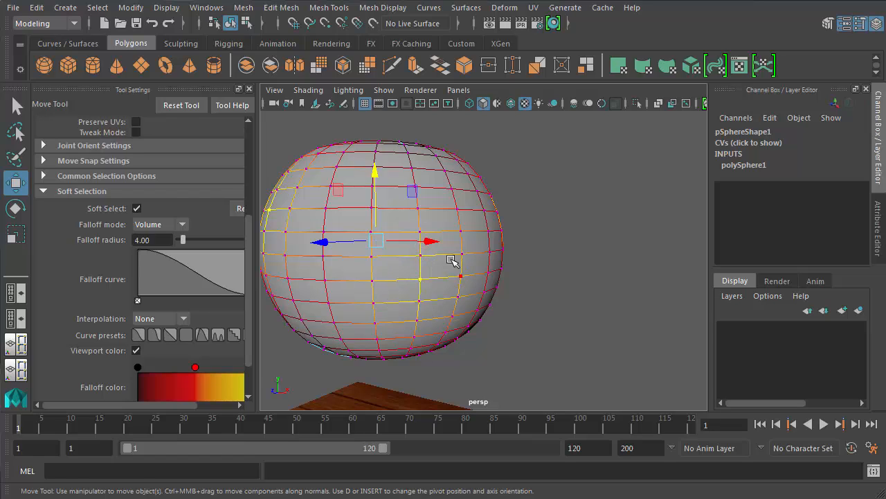
scroll(421, 261, down, 4)
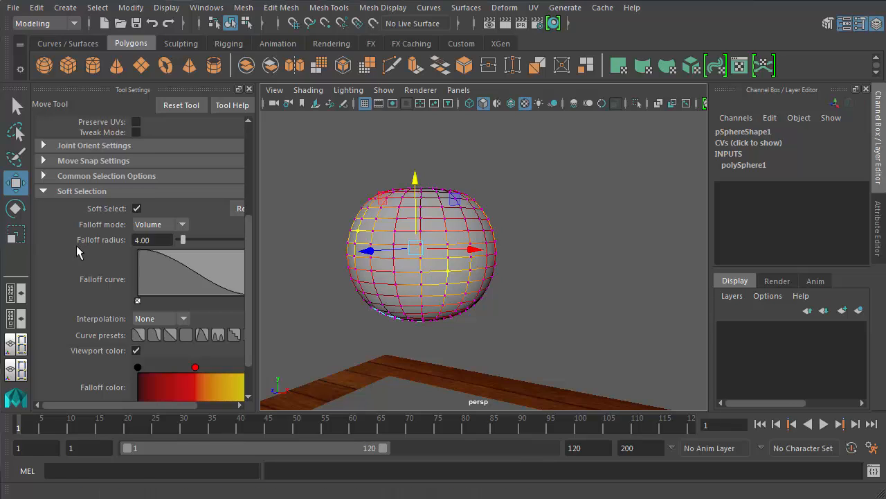
Step: Scale the soft-selected side vertices inward uniformly to narrow the sphere slightly, and clear the selection
key(r)
drag(415, 247, 360, 247)
scroll(430, 271, up, 4)
scroll(430, 277, down, 4)
alt+drag(431, 278, 510, 299)
click(347, 253)
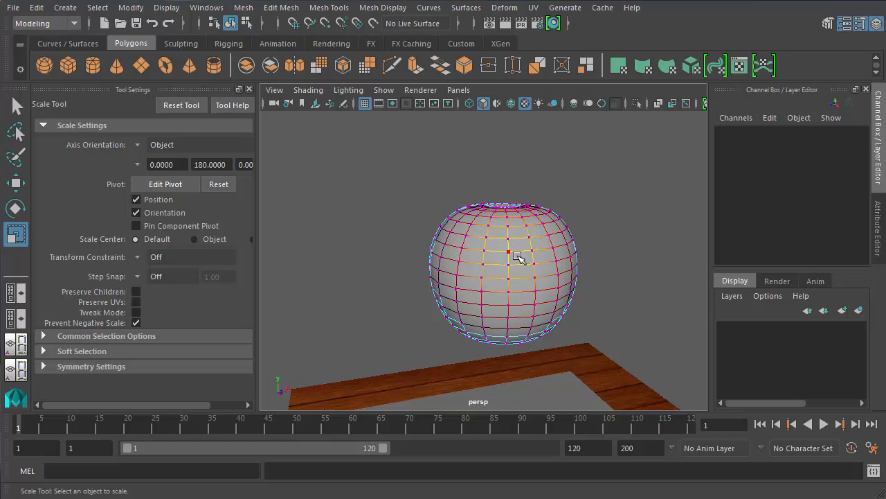
Step: Select a vertex on the sphere's side, disable Soft Select to add neighbouring vertices, and enable Soft Select again
click(533, 251)
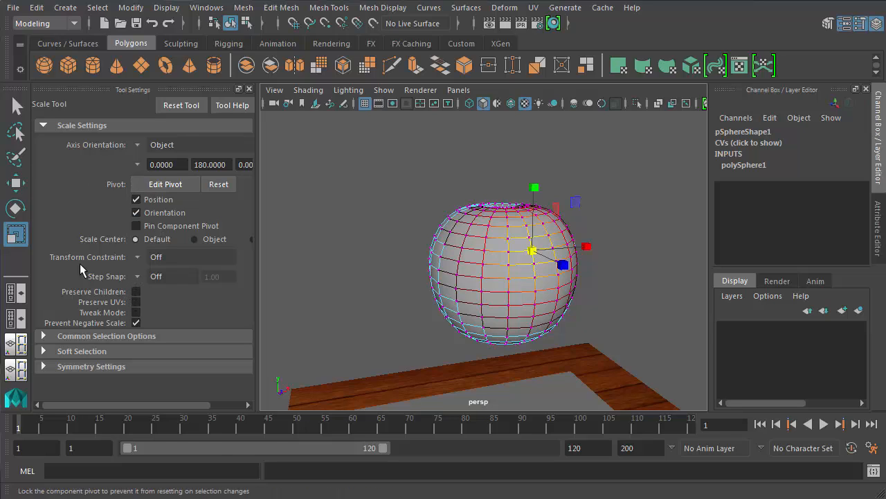
click(43, 351)
scroll(128, 325, down, 2)
click(137, 326)
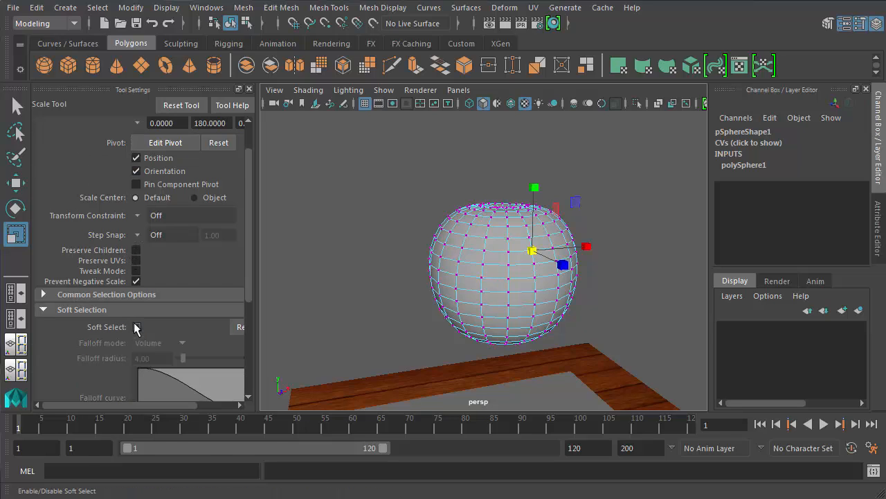
shift+click(508, 262)
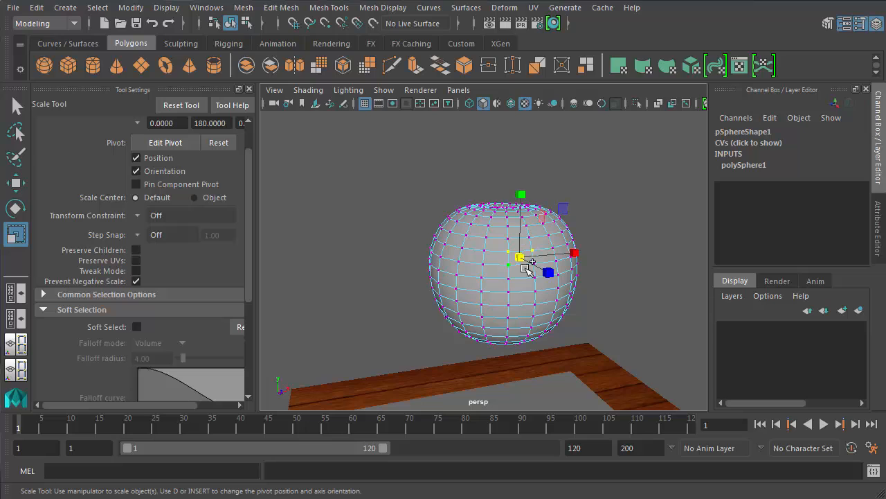
click(137, 327)
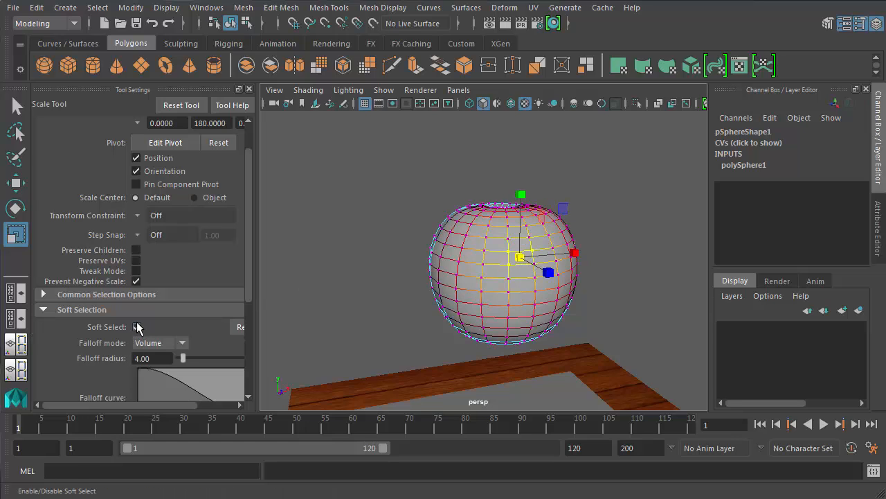
Step: Nudge a single soft-selected vertex on the sphere's side along Z to make the shape slightly uneven, and deselect it
click(531, 262)
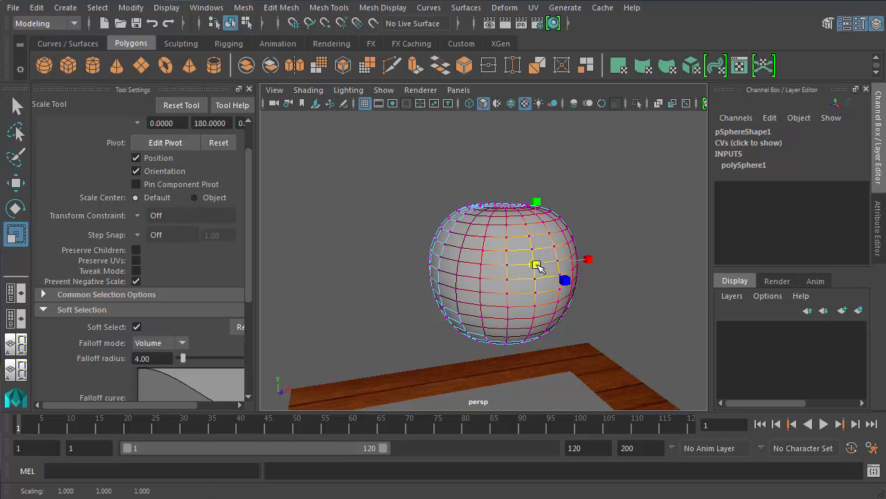
mouse_move(535, 269)
alt+mouse_down()
mouse_move(508, 285)
mouse_move(546, 277)
alt+mouse_up()
key(w)
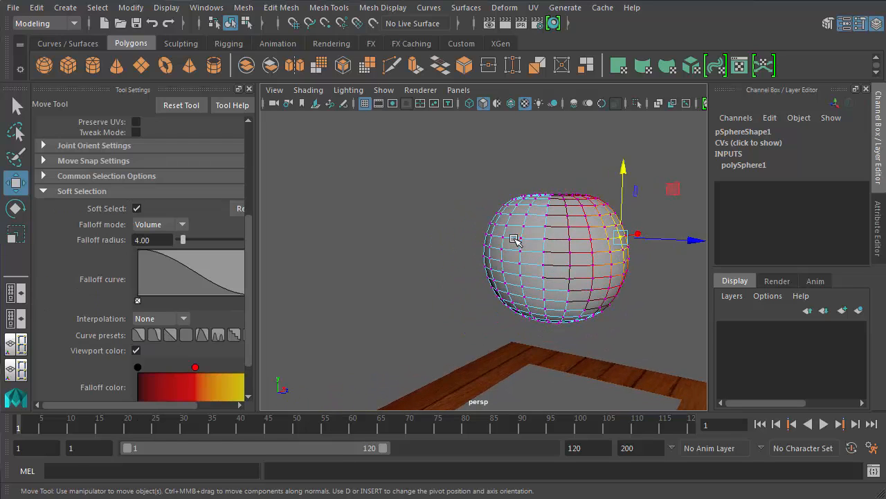
click(506, 239)
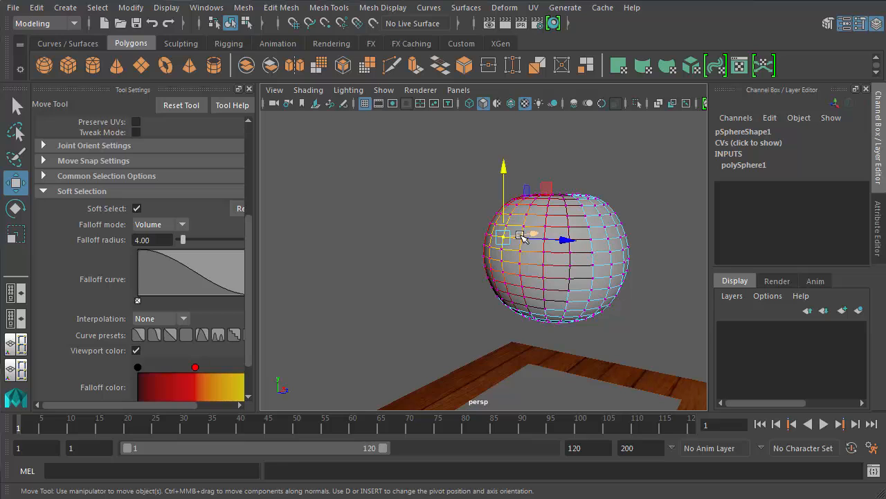
drag(519, 238, 520, 236)
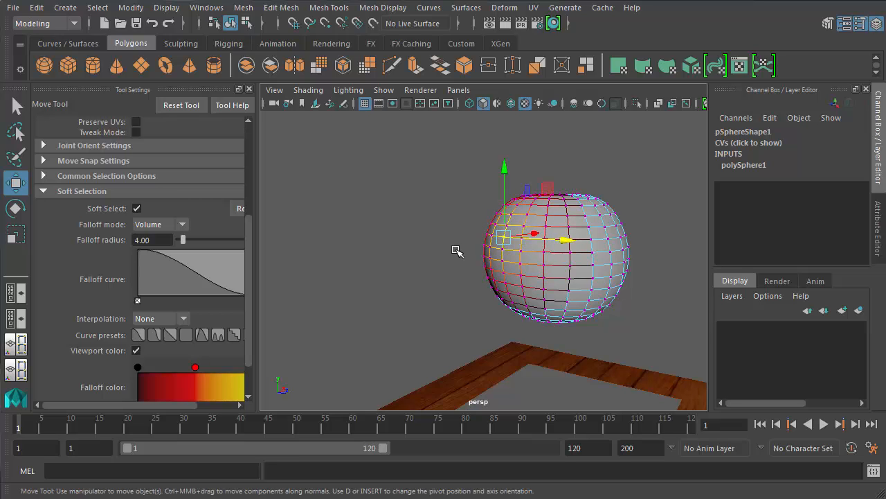
click(474, 267)
Step: Set the falloff radius to 1 and push the bottom pole vertex up along Y to form a small hollow
alt+drag(492, 290, 423, 320)
alt+drag(491, 303, 259, 321)
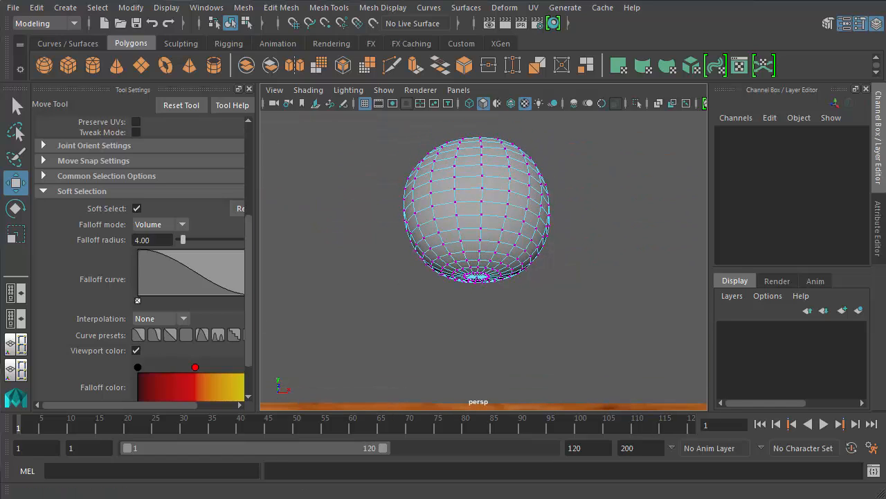
click(170, 239)
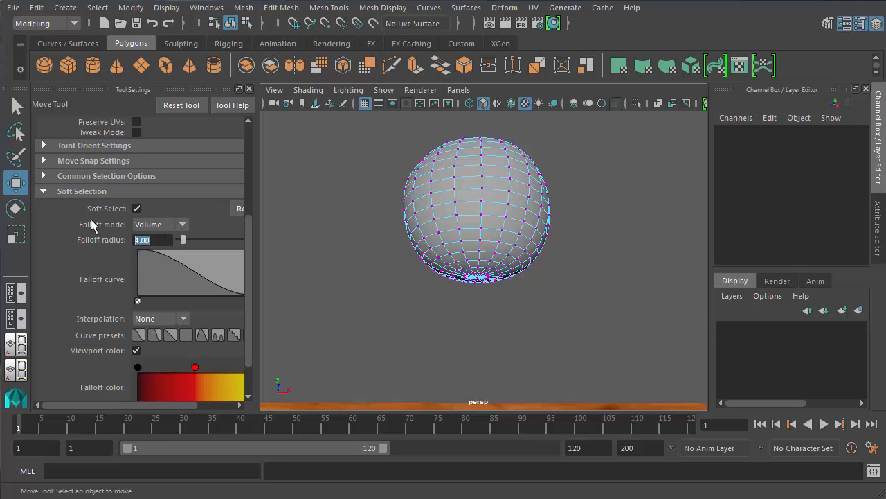
text(1)
key(Return)
scroll(389, 266, up, 3)
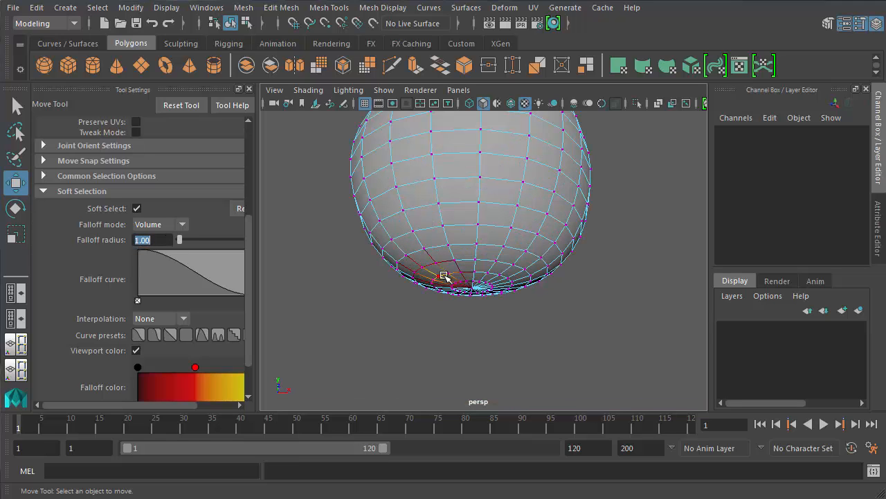
click(472, 289)
scroll(472, 290, up, 3)
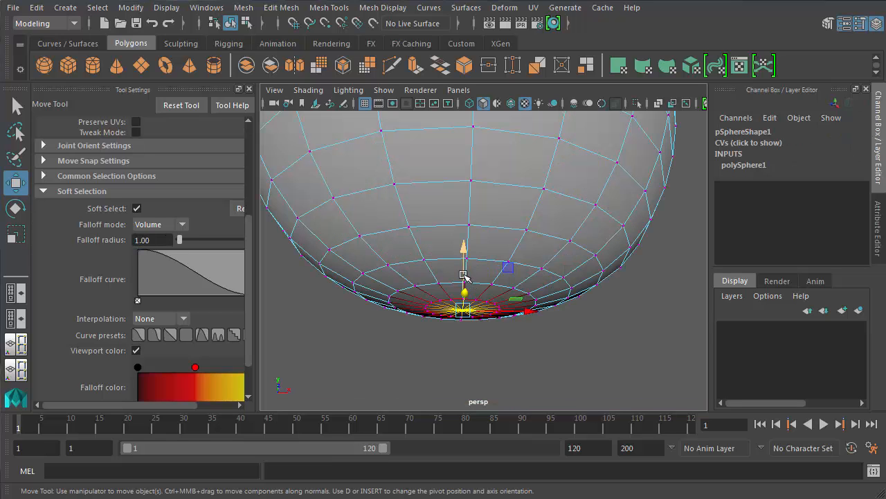
drag(465, 276, 486, 311)
scroll(473, 288, down, 3)
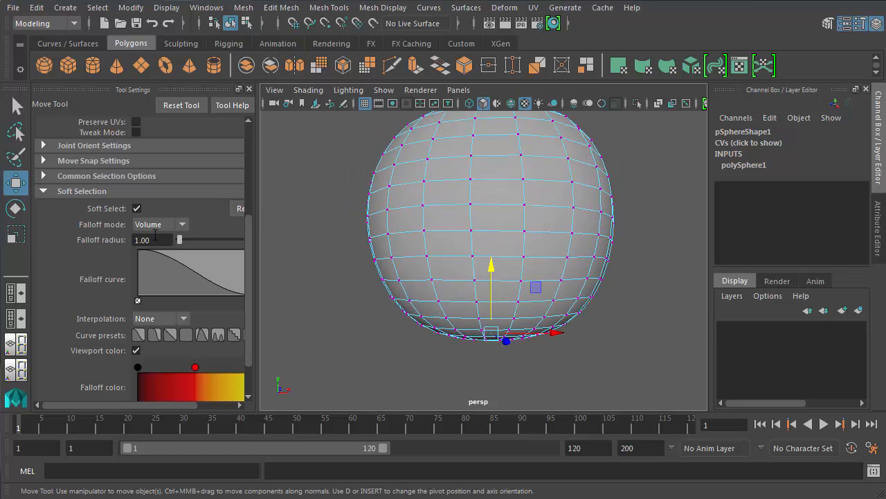
Step: Disable Soft Select for the Move tool and close the Tool Settings
click(136, 209)
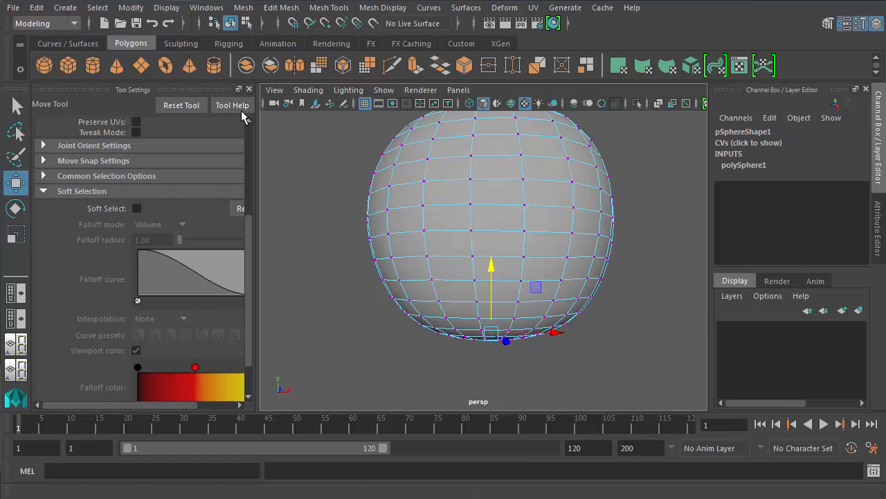
click(249, 89)
scroll(365, 244, down, 4)
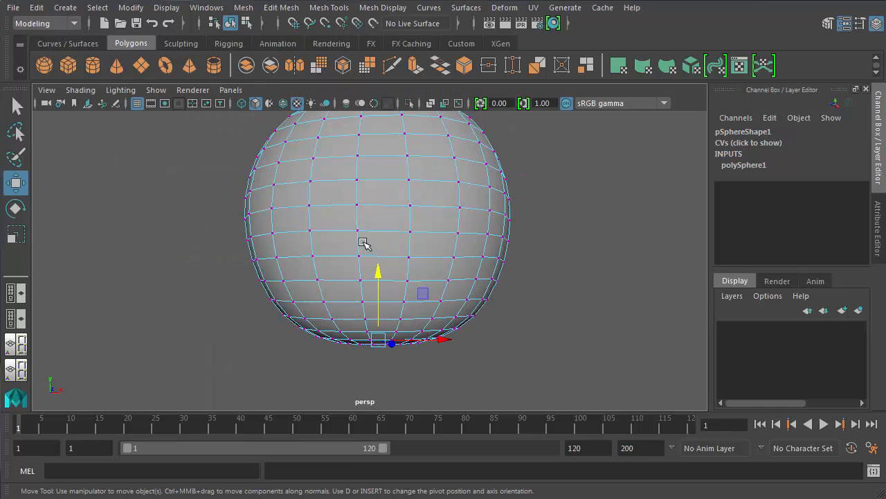
Step: Return the sphere to object mode and select it as a whole object
alt+drag(367, 245, 404, 265)
right_drag(439, 245, 497, 230)
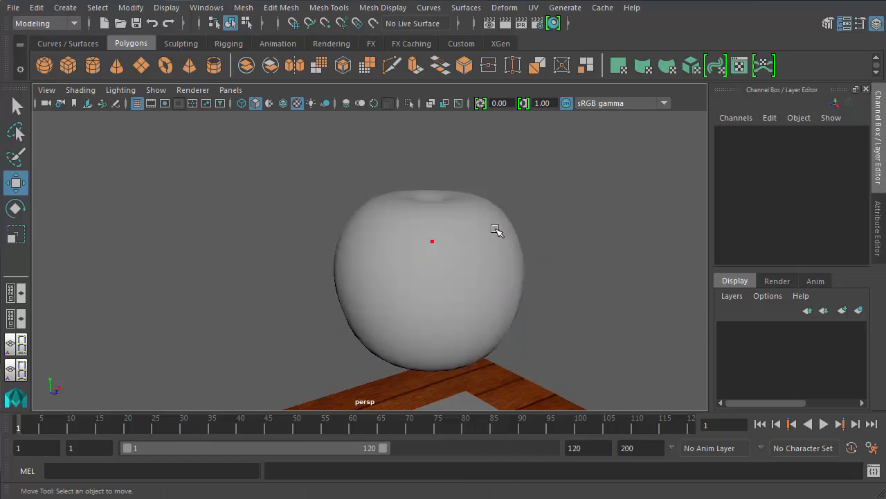
click(443, 246)
scroll(478, 270, down, 2)
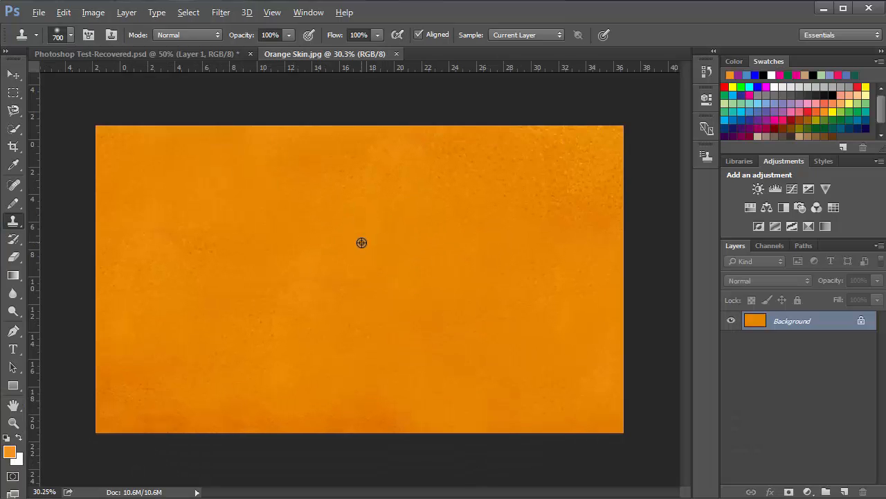
Step: Examine the Orange Skin.jpg texture in Photoshop and return to the Maya scene
alt+scroll(361, 242, up, 2)
alt+scroll(361, 242, down, 3)
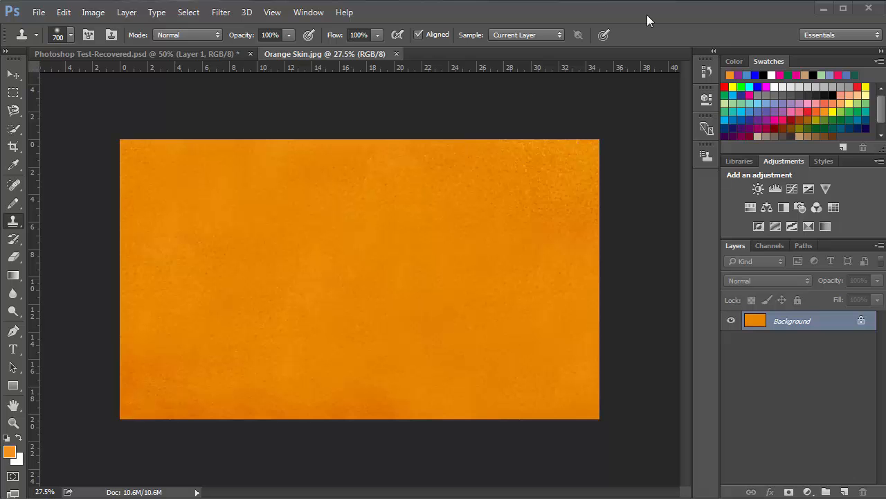
click(824, 7)
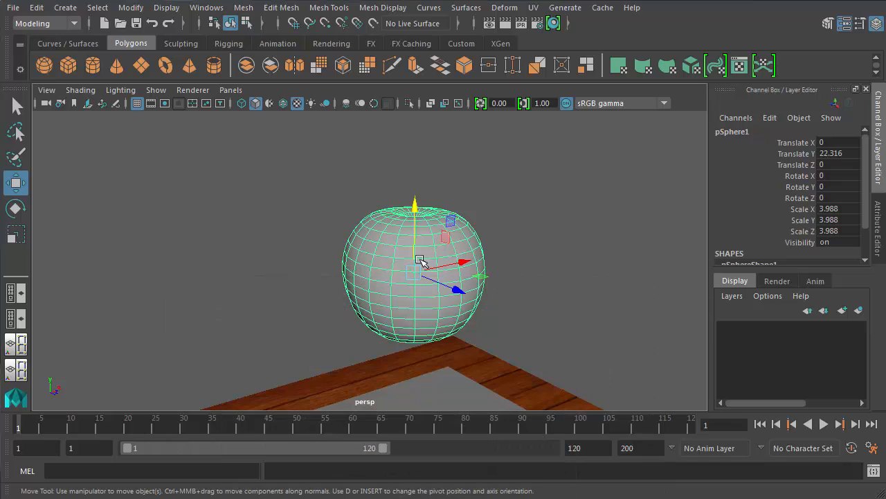
Step: Switch the workspace to the Hypershade/Persp layout
right_click(15, 320)
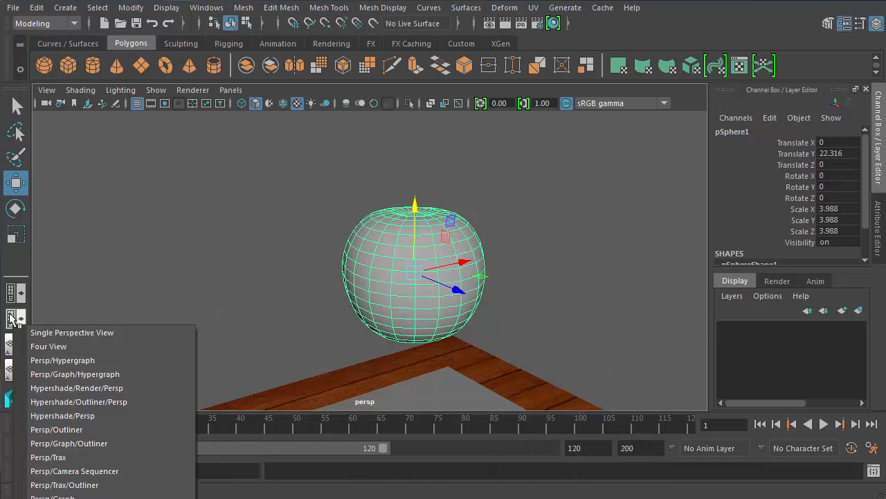
click(62, 429)
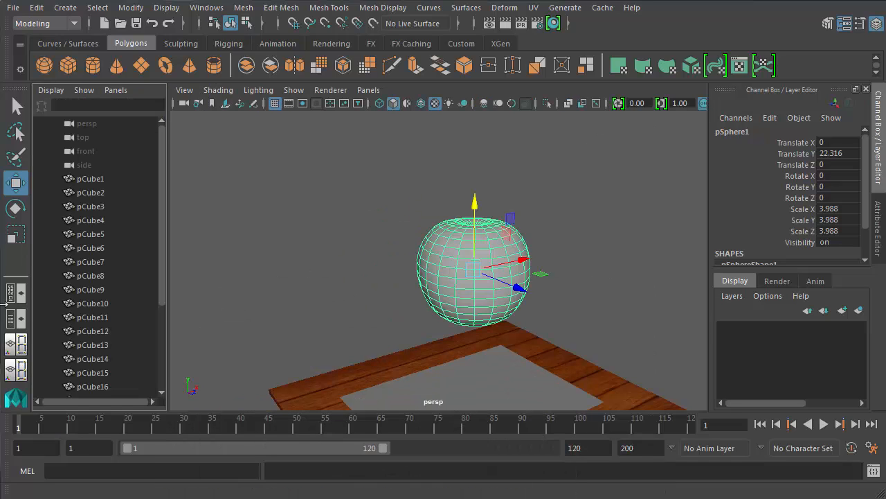
right_click(15, 320)
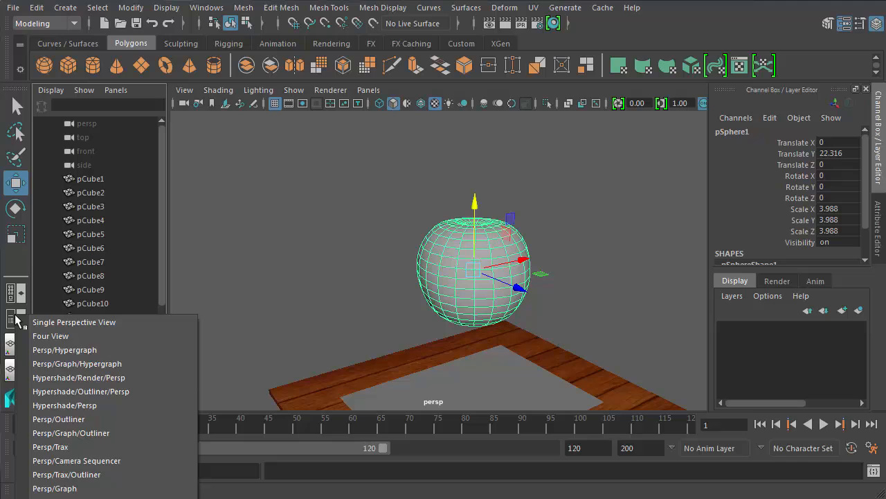
click(83, 406)
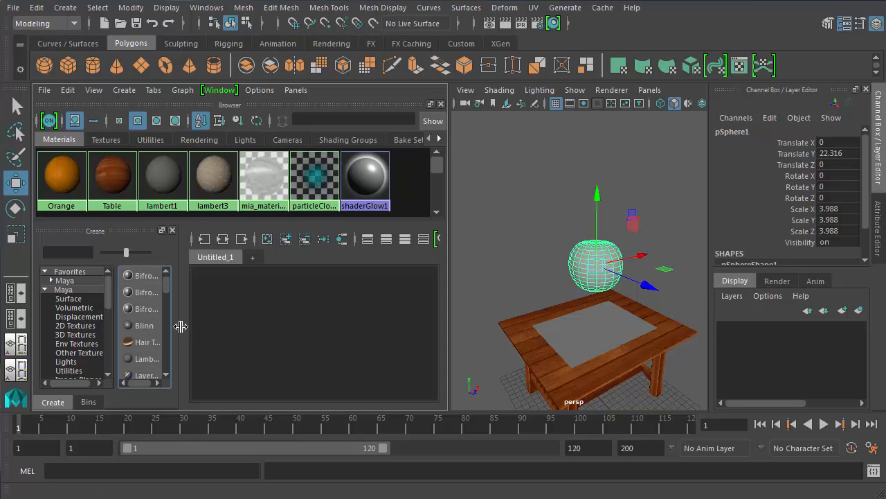
Step: Widen the Hypershade's Create area and create a new Blinn material
drag(178, 327, 222, 328)
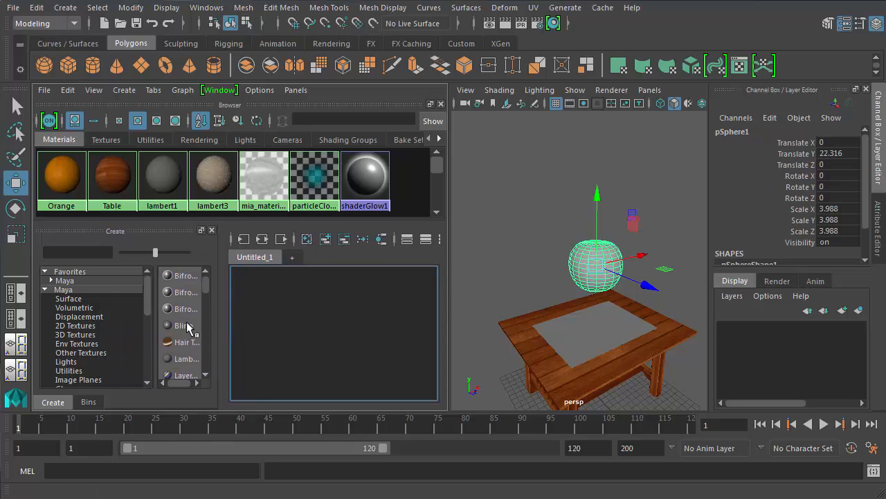
scroll(185, 325, up, 1)
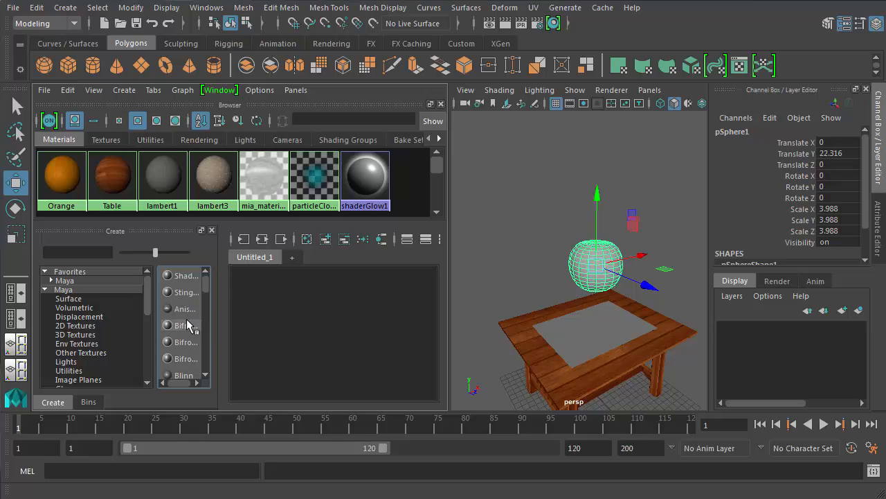
scroll(186, 354, down, 2)
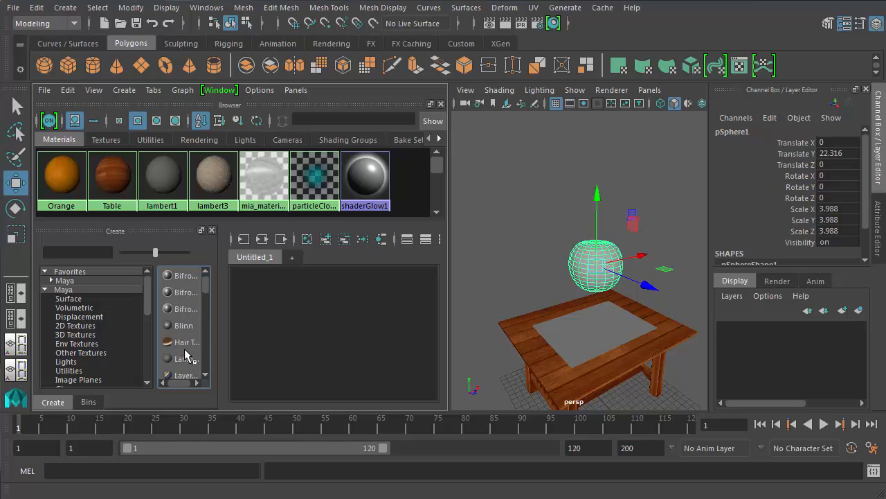
scroll(186, 333, up, 1)
click(184, 324)
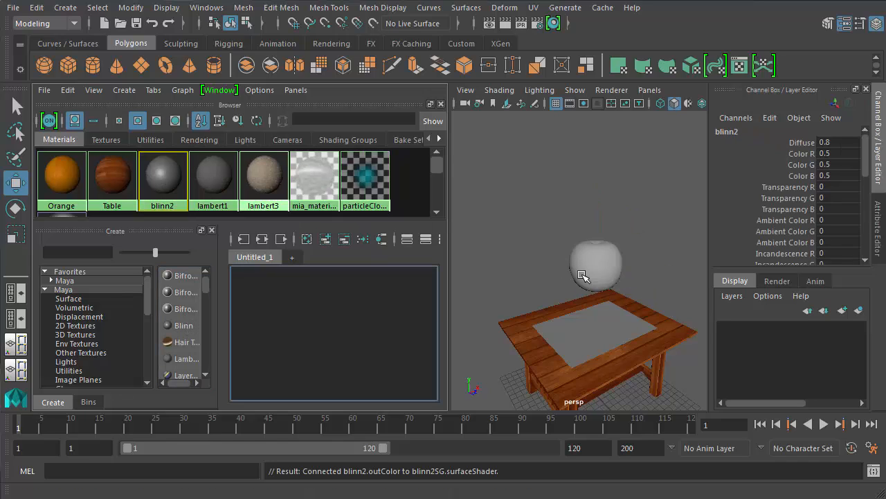
Step: Assign the new Blinn material to the sphere above the table
click(587, 267)
right_click(588, 268)
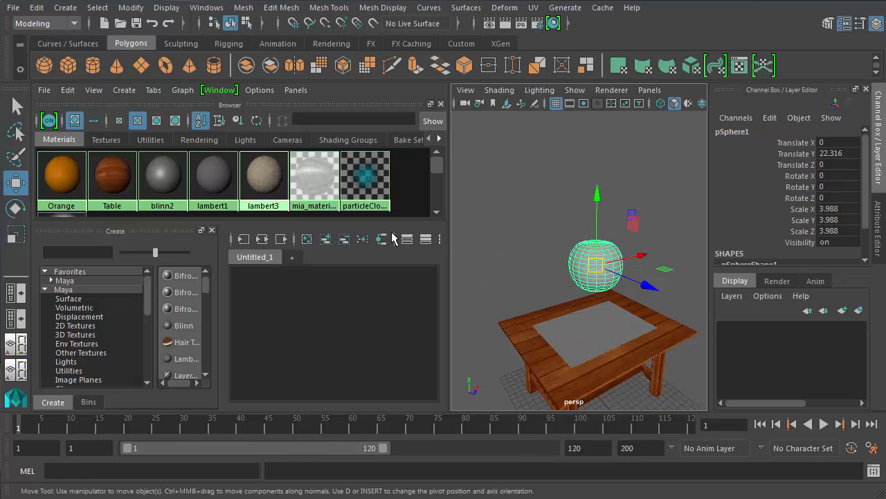
right_click(158, 188)
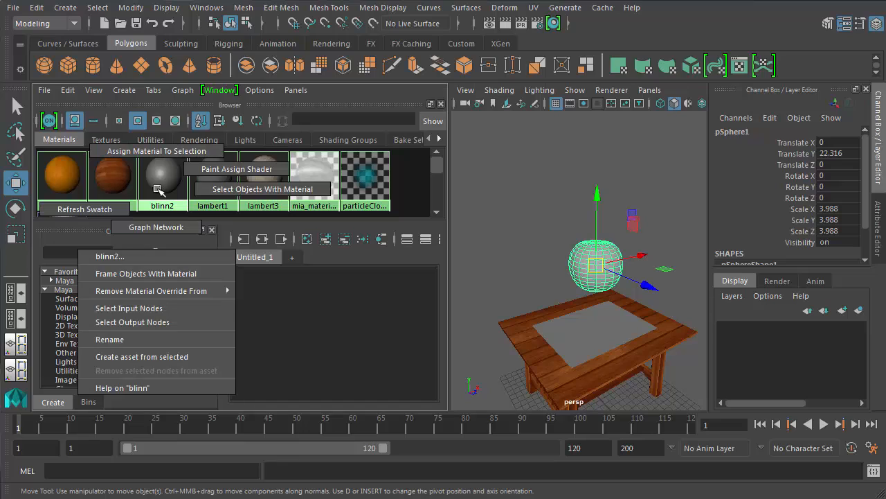
right_drag(204, 191, 159, 152)
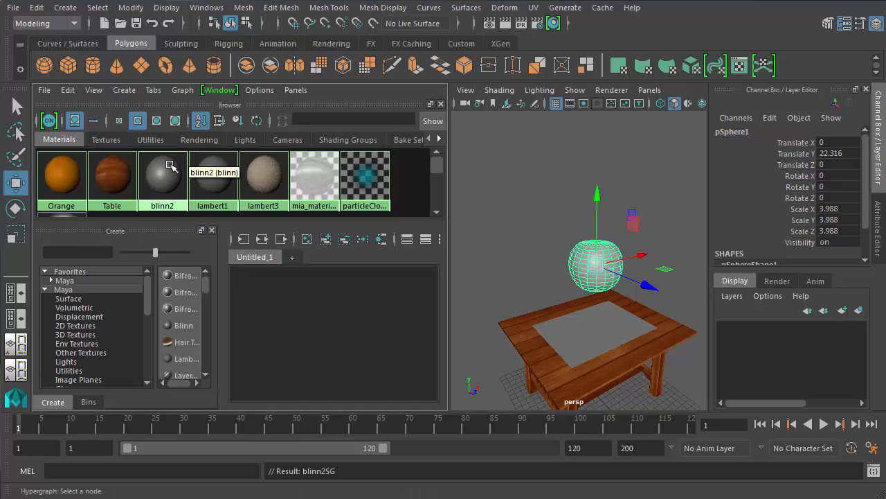
middle_drag(169, 172, 171, 174)
middle_drag(337, 201, 612, 264)
scroll(602, 247, up, 3)
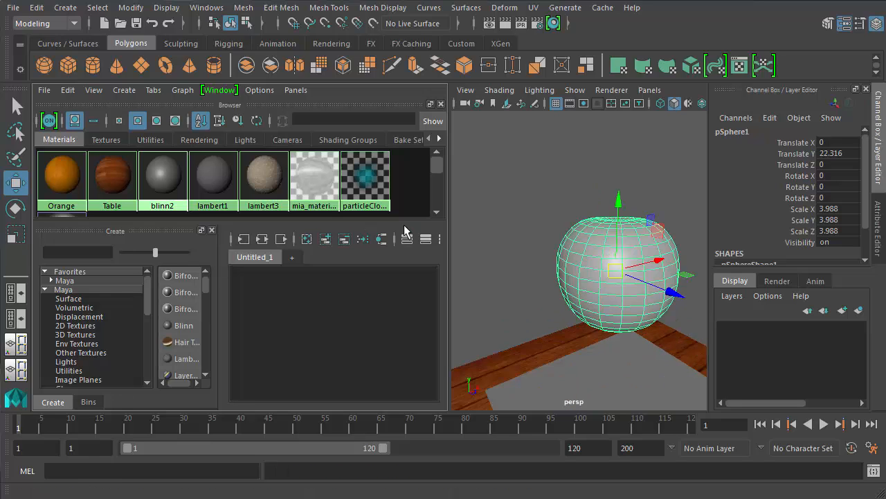
Step: Show the new Blinn material's attributes and rename the material Orange1
double_click(166, 174)
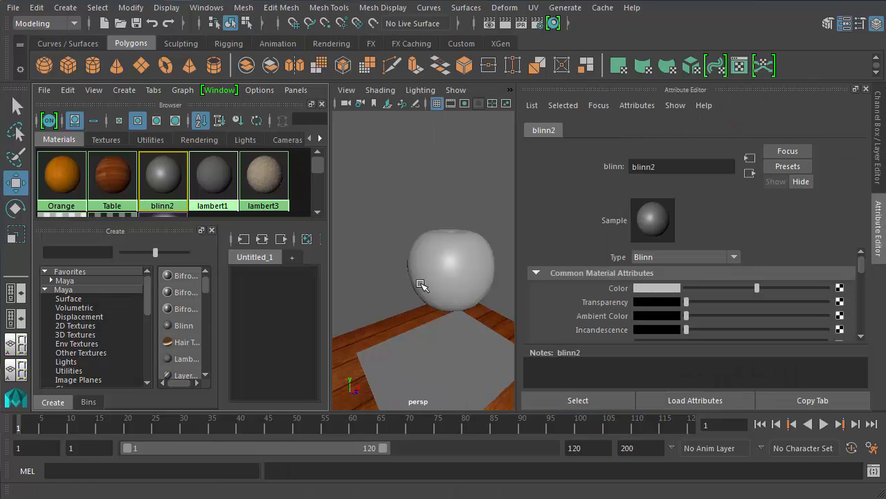
double_click(672, 166)
text(Orange)
key(Return)
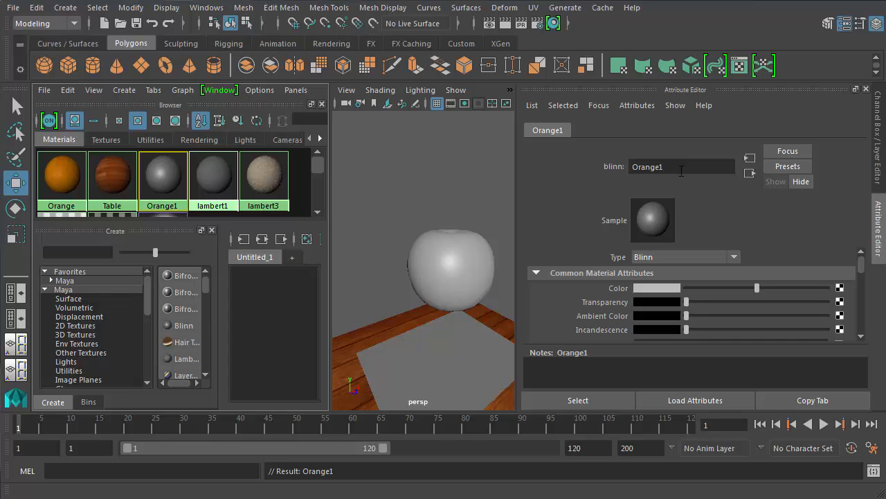
Step: Connect a File texture to the Color attribute of the Orange1 material
click(657, 288)
click(839, 289)
drag(386, 166, 419, 40)
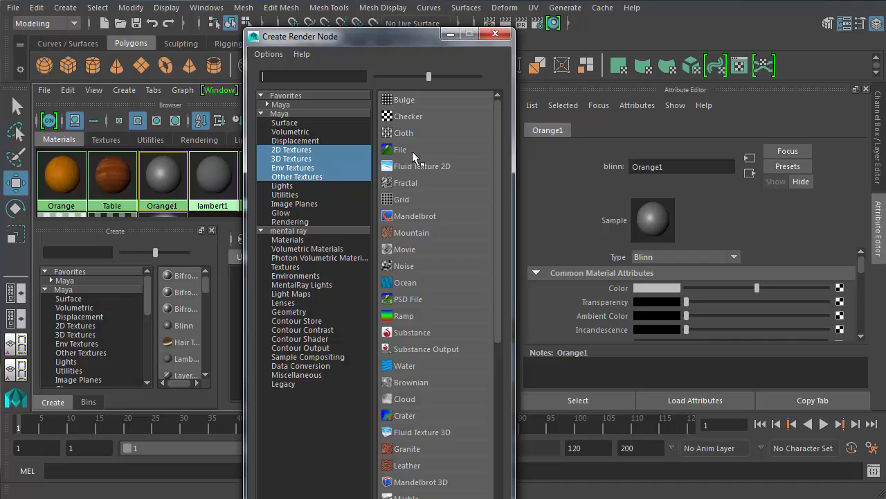
click(410, 151)
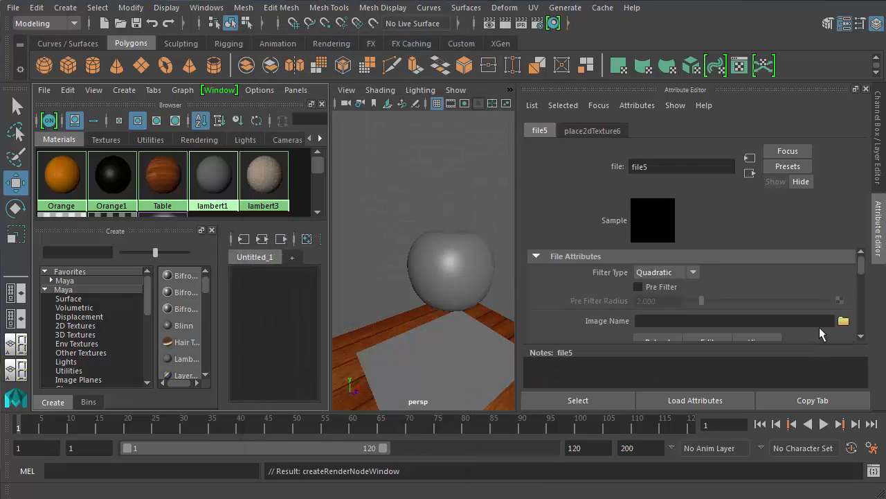
Step: Load Orange Skin.jpg from the Desktop as the file texture's image and test-render the current frame
click(844, 320)
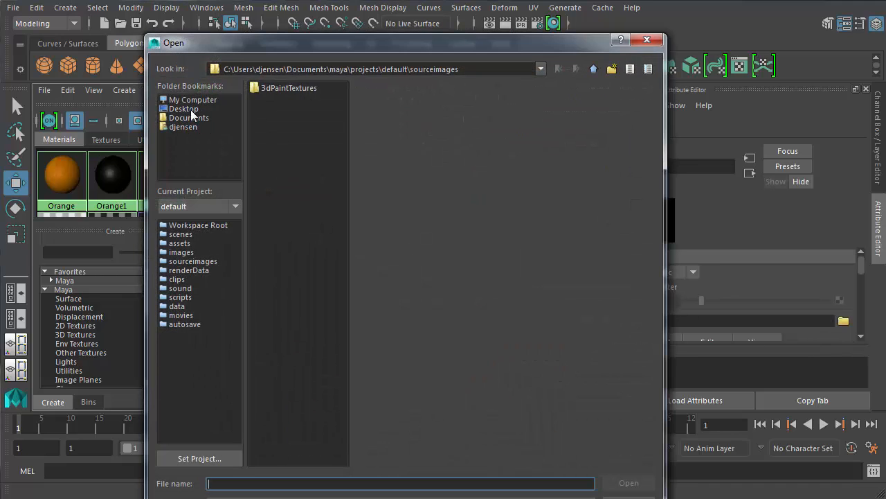
click(183, 109)
click(291, 222)
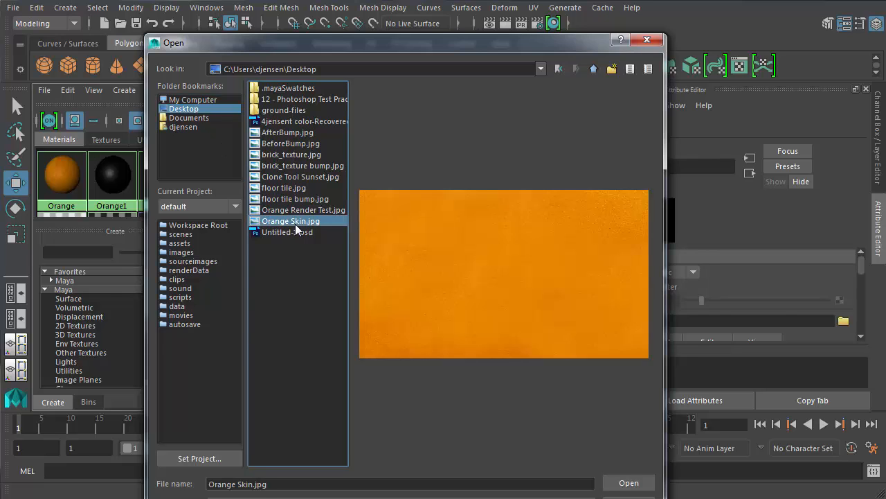
double_click(290, 221)
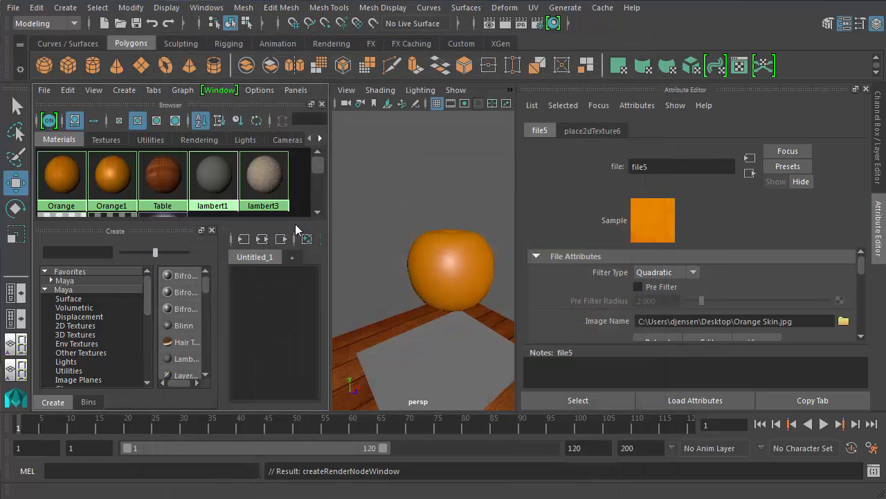
click(505, 29)
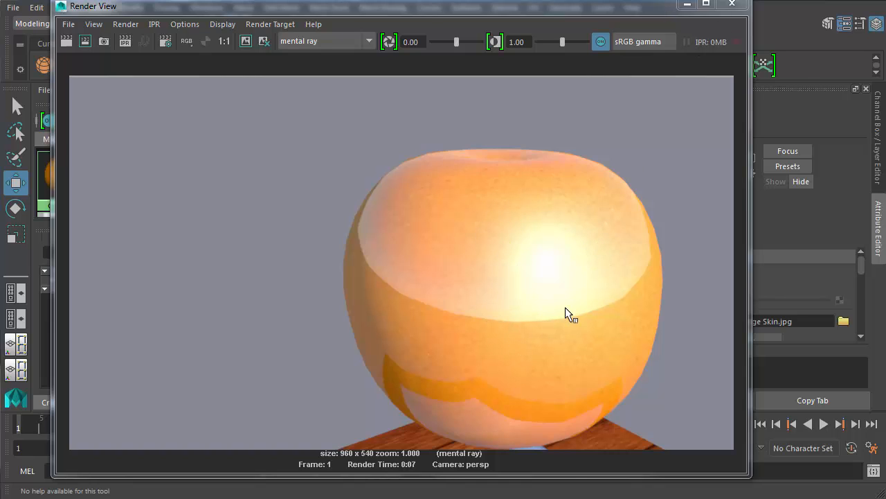
click(731, 4)
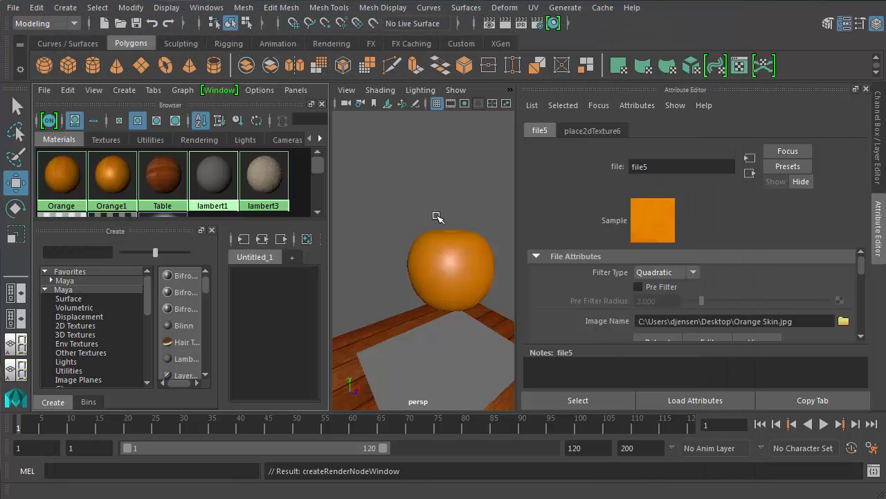
Step: Set the Orange1 material's Reflectivity to 0.040 and test-render the current frame
click(109, 178)
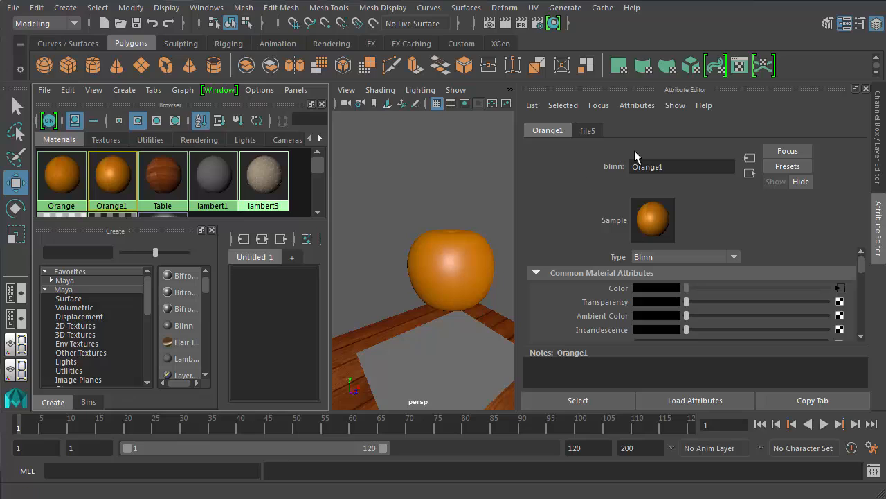
scroll(666, 306, down, 2)
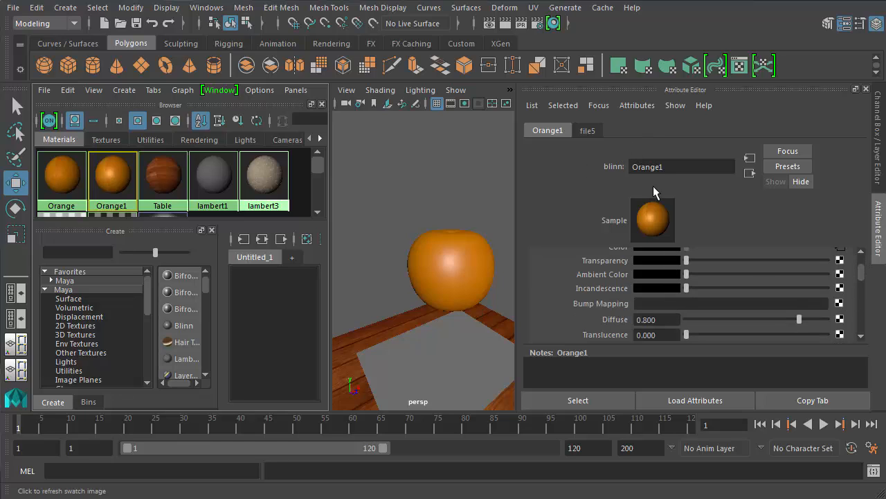
scroll(652, 281, down, 2)
scroll(652, 281, down, 2)
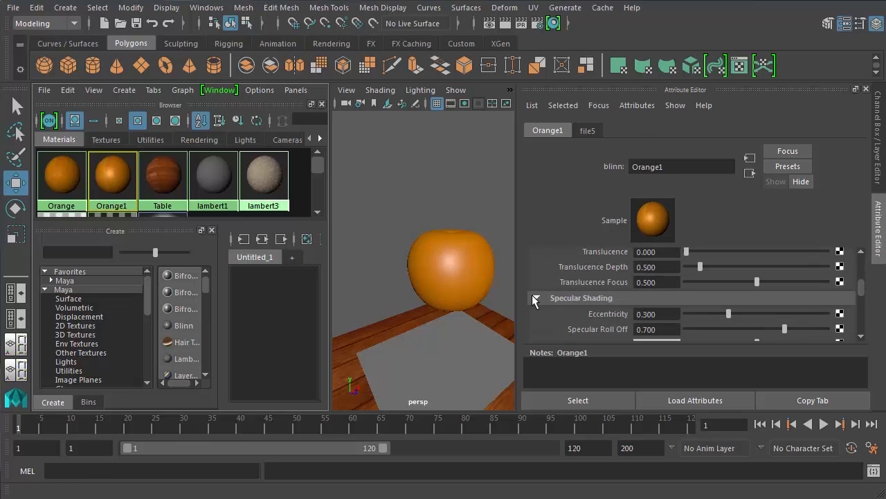
scroll(609, 298, down, 2)
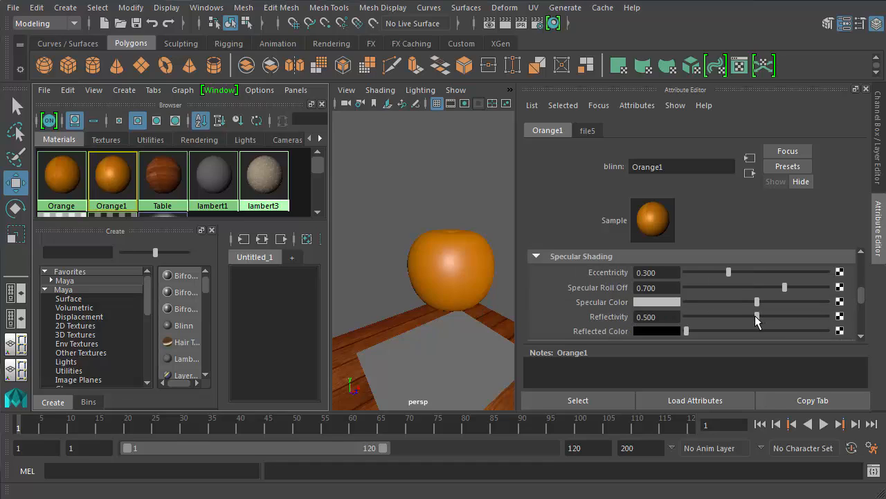
drag(754, 315, 692, 318)
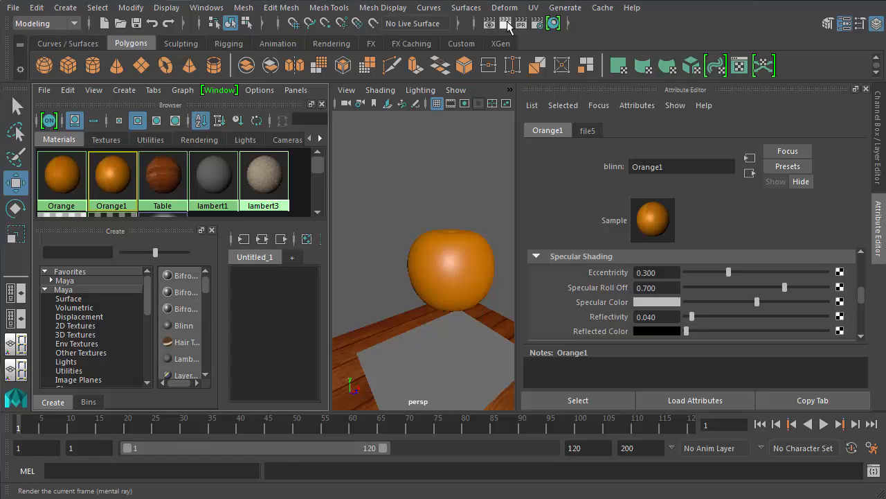
click(507, 24)
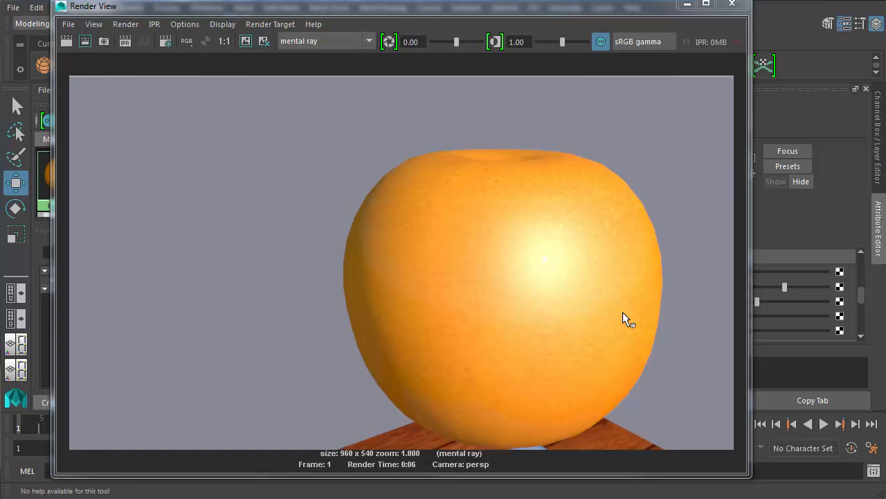
click(732, 4)
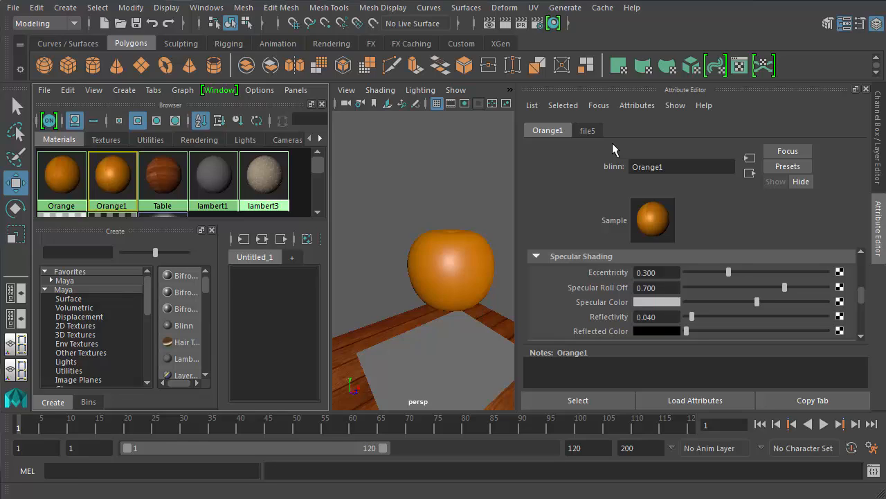
Step: Apply a Fractal texture to the Bump Mapping attribute of the Orange1 material
click(445, 265)
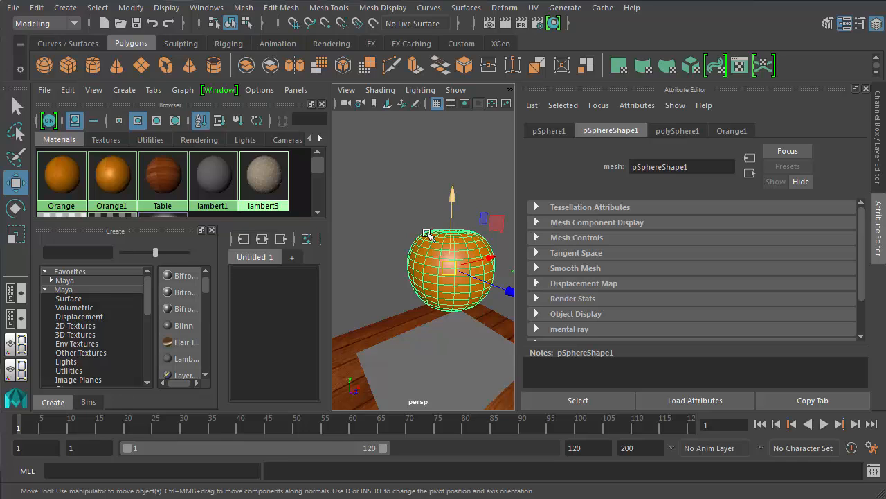
click(129, 197)
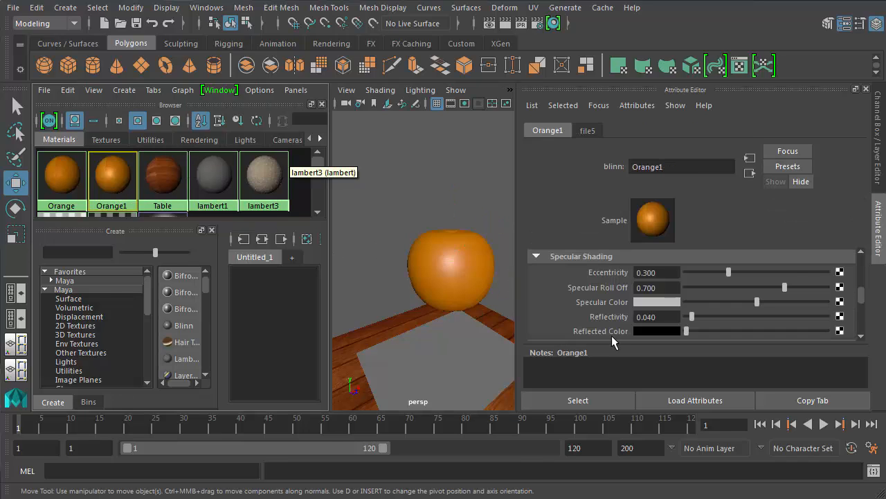
scroll(646, 299, down, 2)
scroll(646, 299, up, 3)
scroll(646, 299, up, 4)
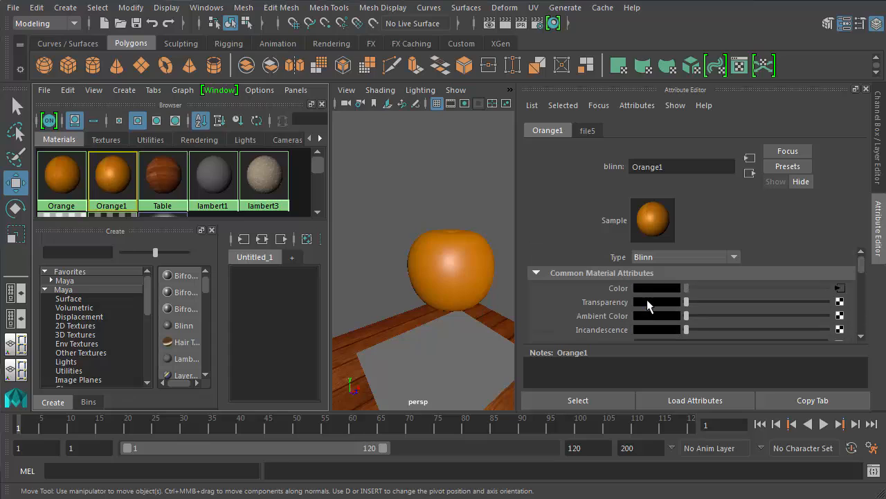
scroll(651, 279, down, 1)
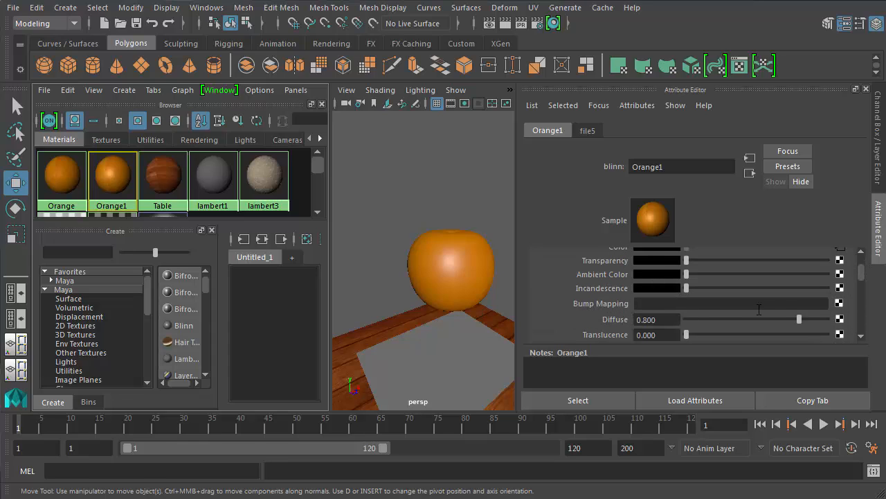
click(839, 304)
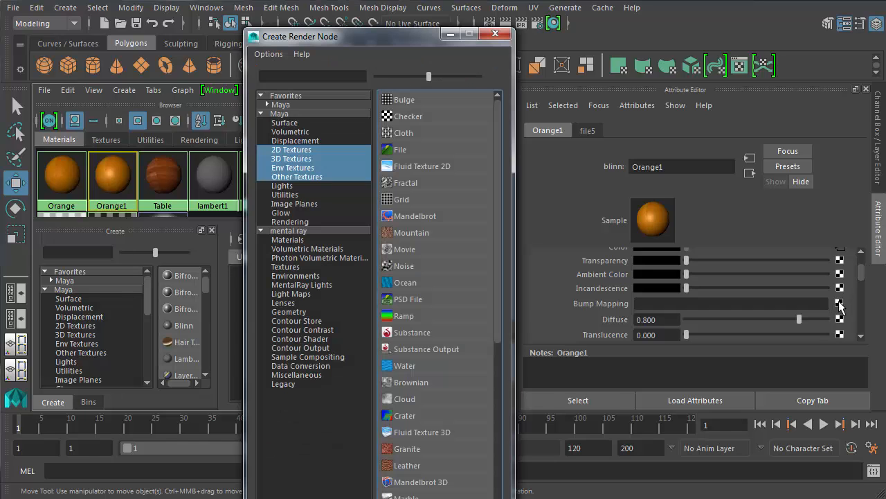
click(404, 184)
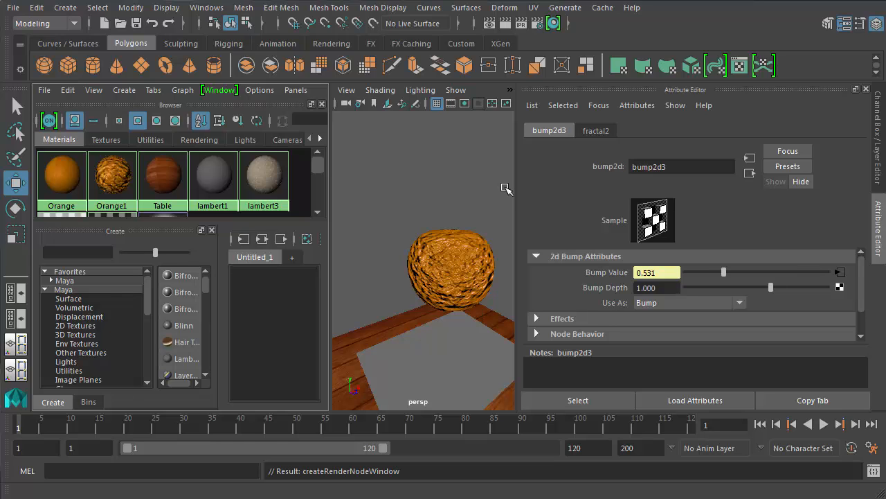
scroll(476, 255, up, 5)
scroll(475, 259, down, 5)
alt+middle_drag(474, 261, 448, 249)
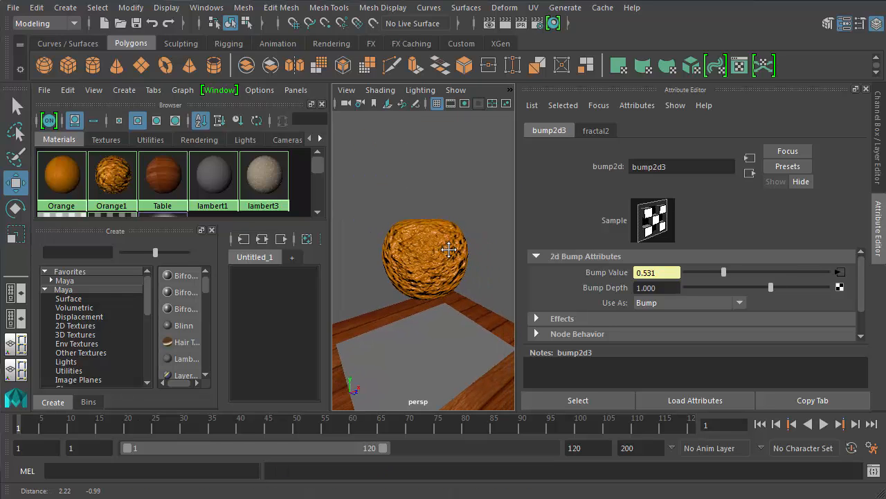
Step: Try lower Amplitude and higher Threshold values on the Fractal texture that drives the orange's bump
scroll(450, 251, up, 5)
scroll(451, 252, down, 5)
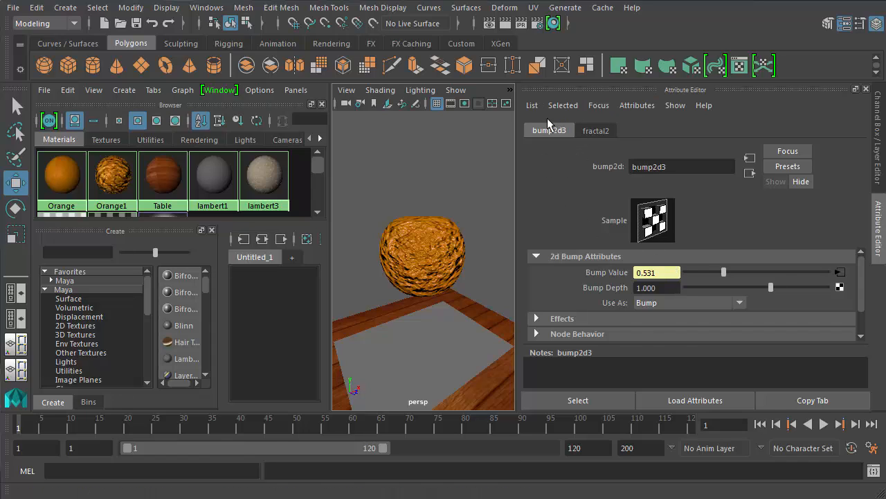
click(587, 132)
click(559, 133)
click(600, 132)
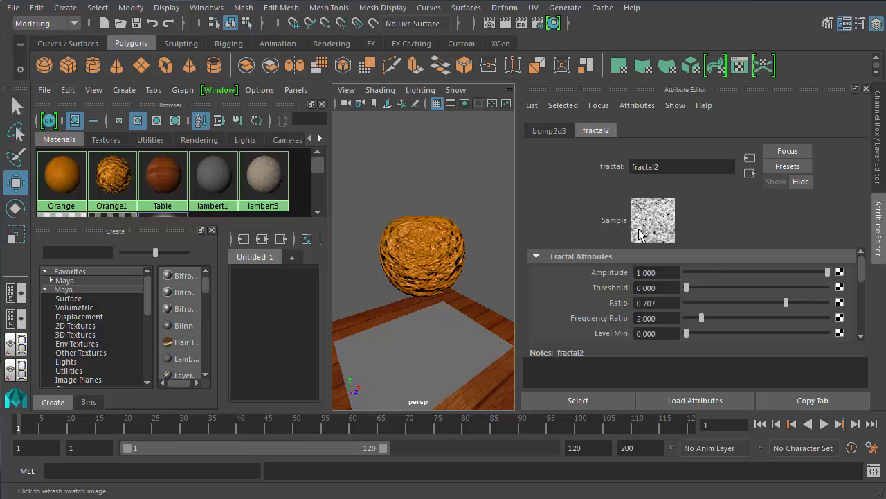
mouse_move(826, 272)
mouse_down()
mouse_move(723, 272)
mouse_move(823, 271)
mouse_up()
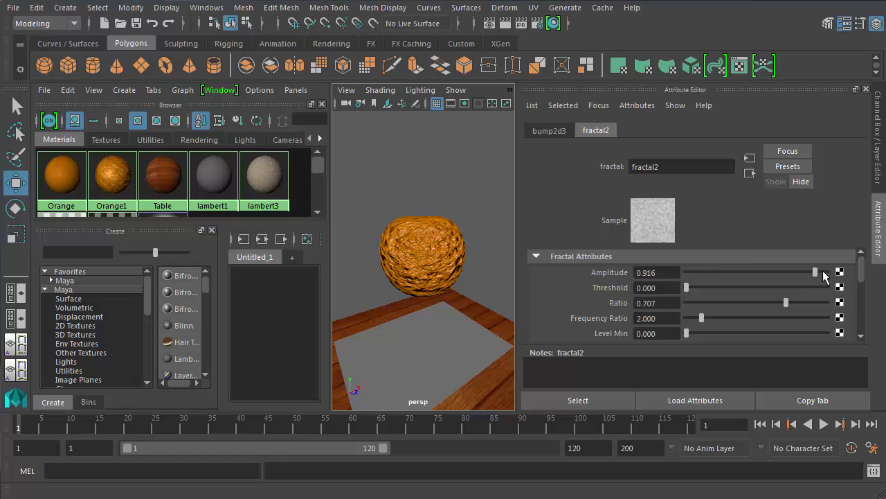
mouse_move(689, 287)
mouse_down()
mouse_move(793, 287)
mouse_move(685, 294)
mouse_up()
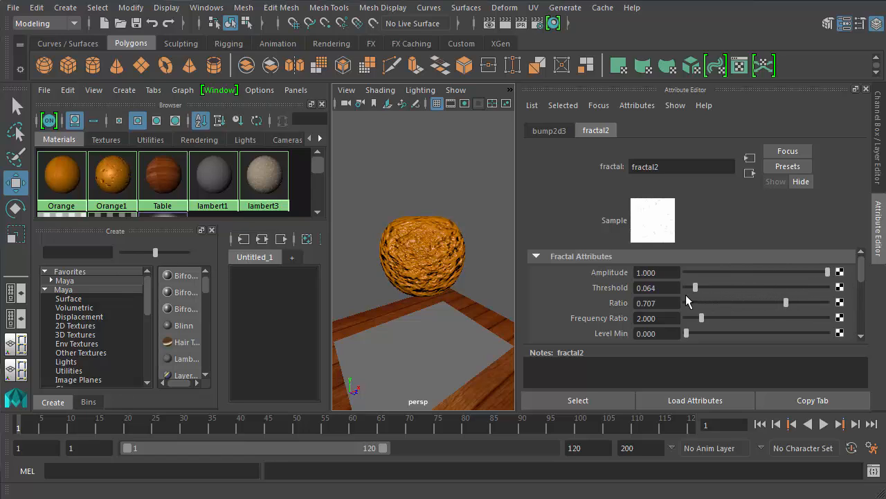
Step: Set the Bump Depth of the Orange1 material's bump node to 0.050 and test-render the current frame
click(540, 130)
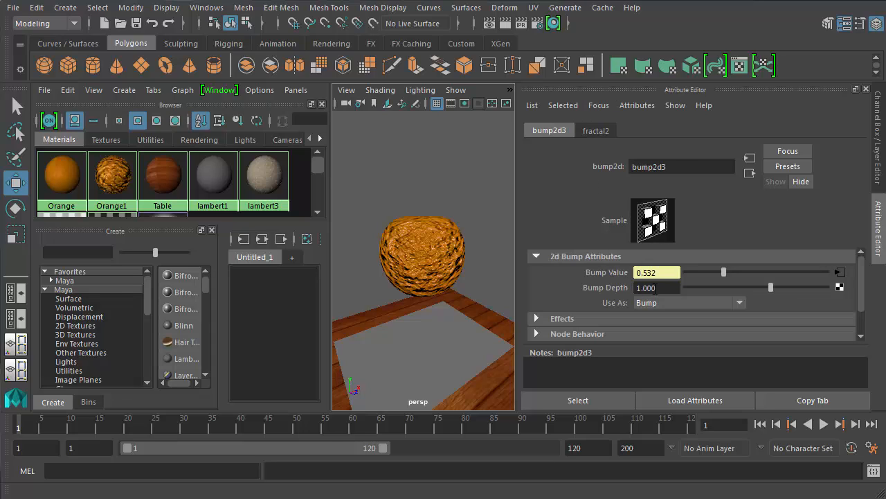
drag(662, 289, 637, 290)
text(0)
key(Return)
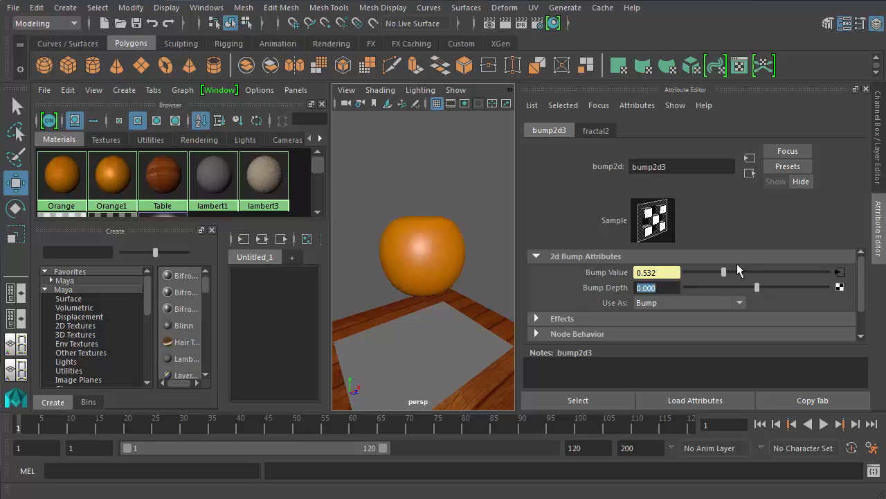
drag(758, 291, 758, 291)
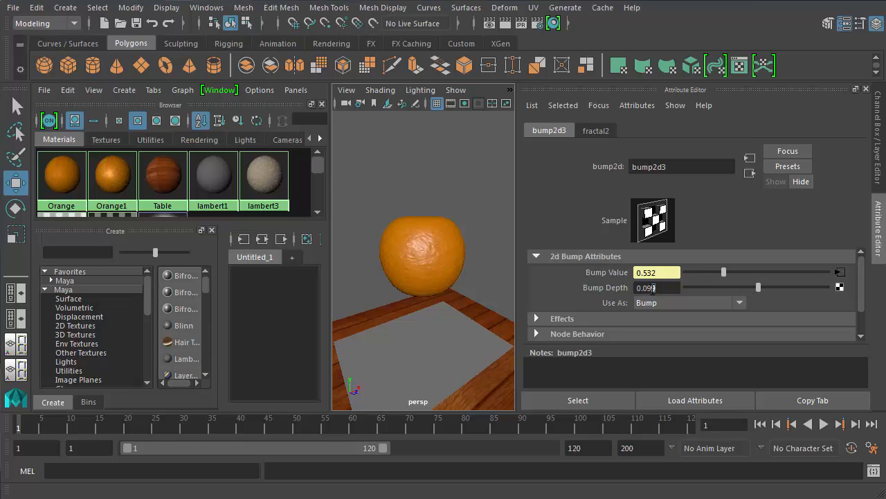
drag(654, 288, 650, 289)
text(5)
key(Return)
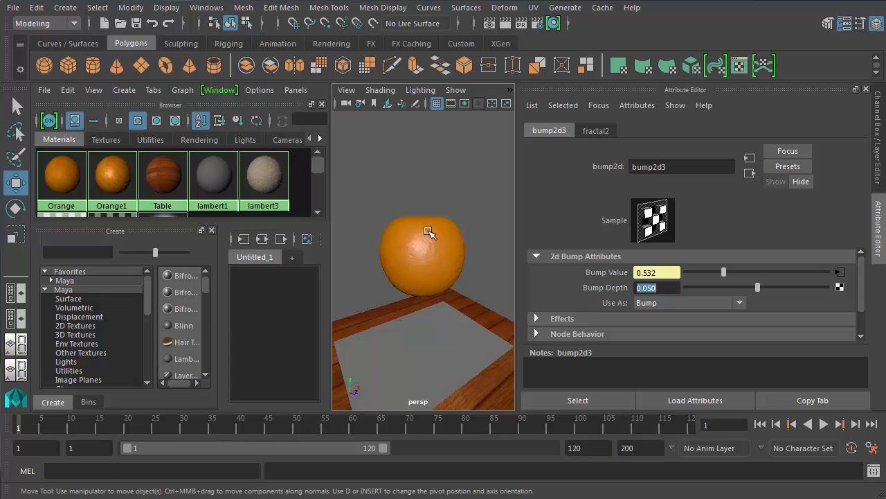
click(506, 24)
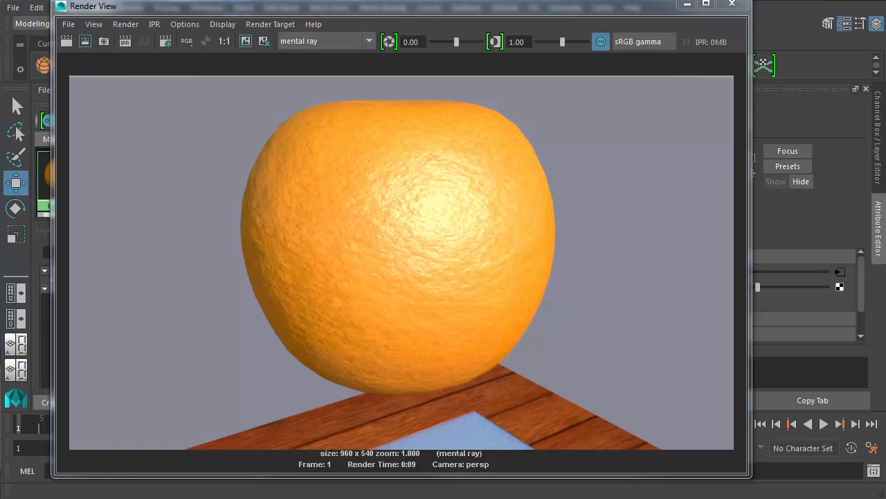
click(732, 7)
Step: Enlarge the perspective view to a single pane beside the Channel Box and turn on its resolution gate
alt+drag(444, 275, 457, 295)
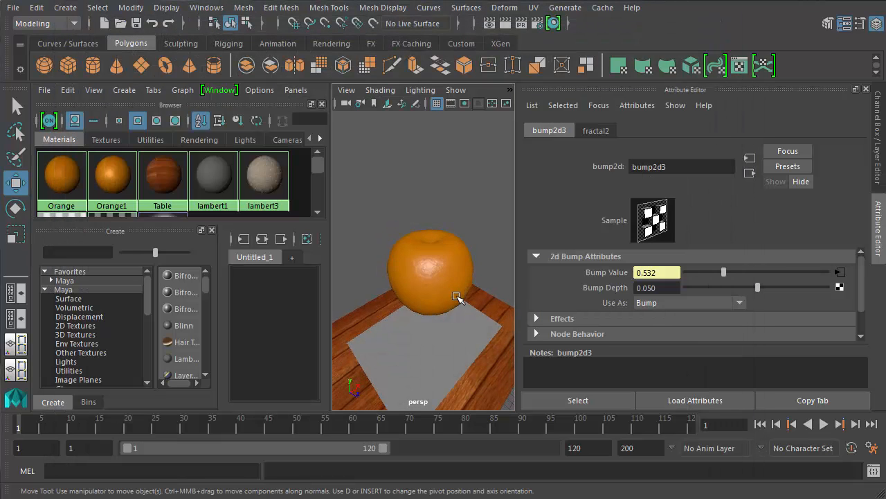
key(space)
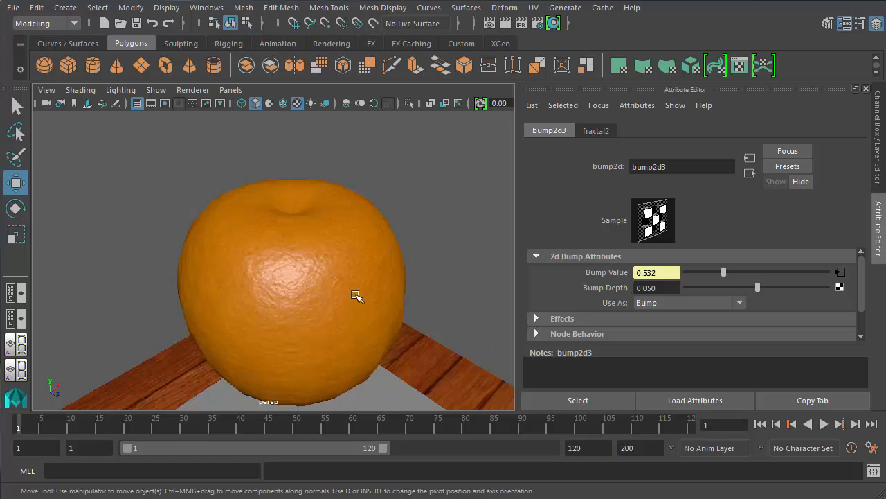
click(877, 100)
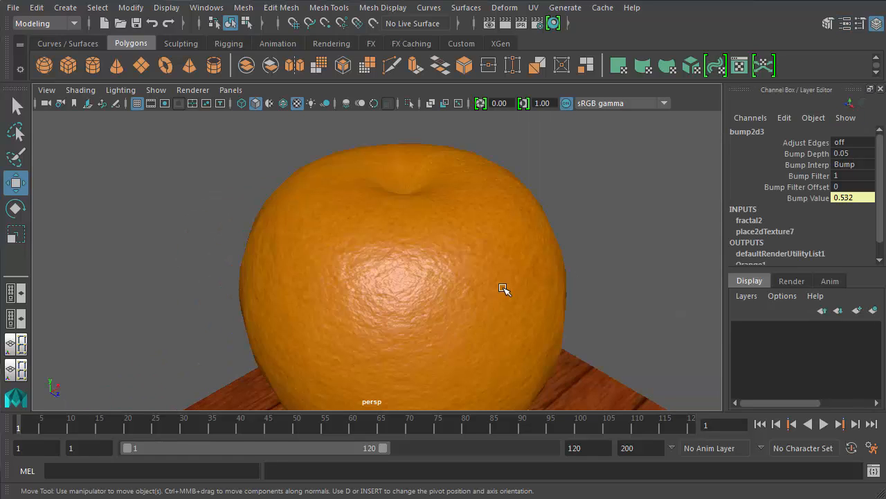
alt+drag(504, 289, 500, 263)
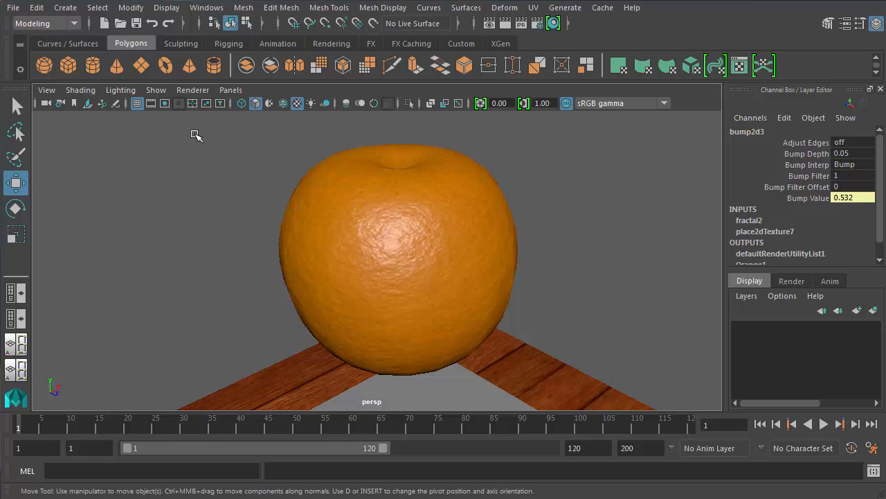
click(154, 107)
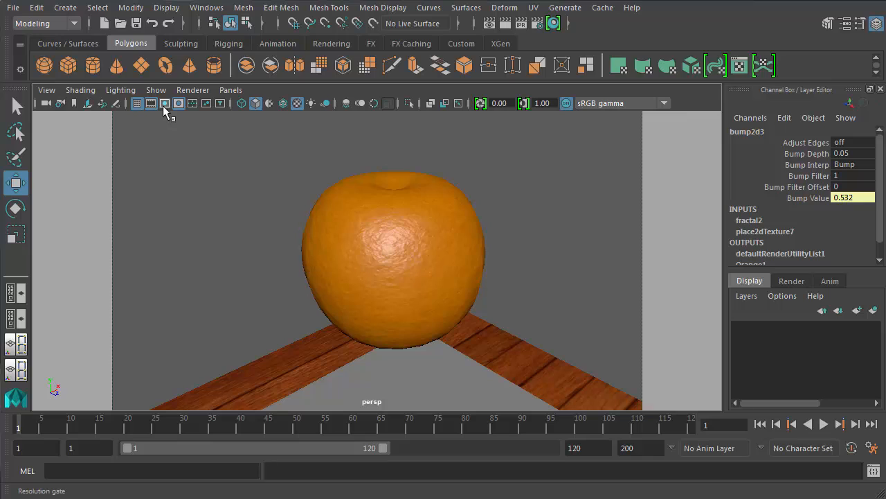
click(163, 105)
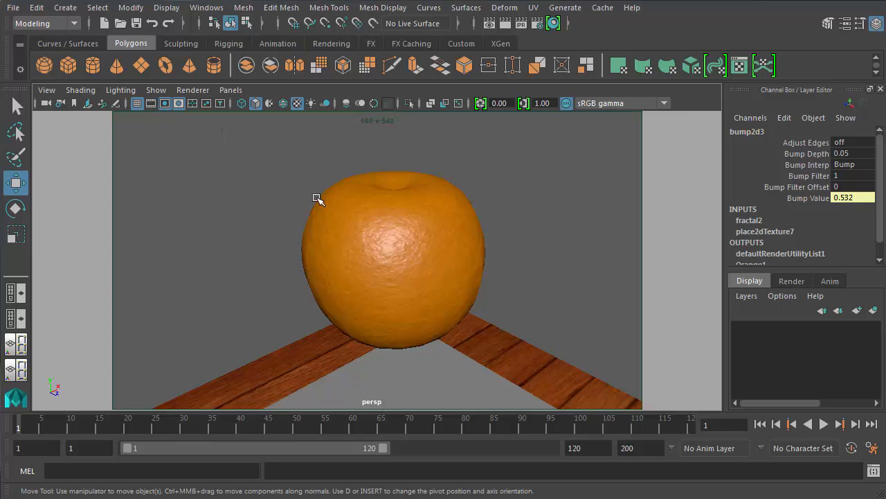
Step: Frame the orange closely inside the resolution gate and test-render the current frame
scroll(332, 227, down, 3)
scroll(332, 228, up, 6)
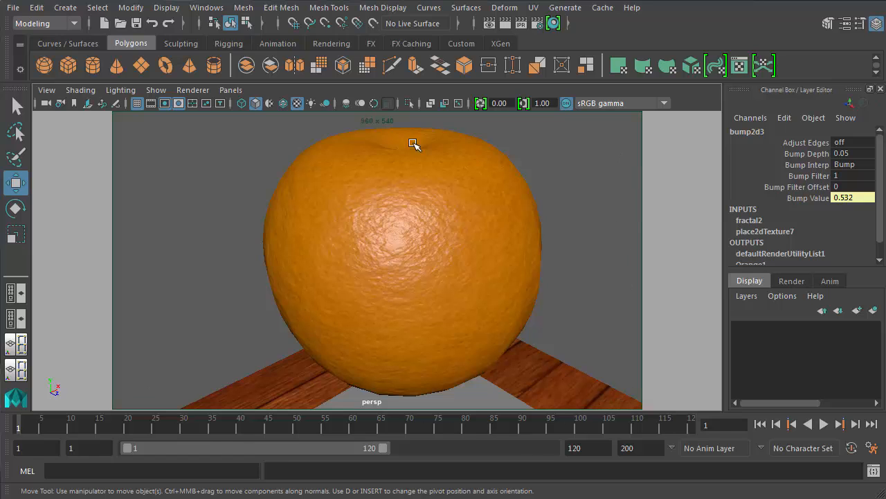
click(505, 25)
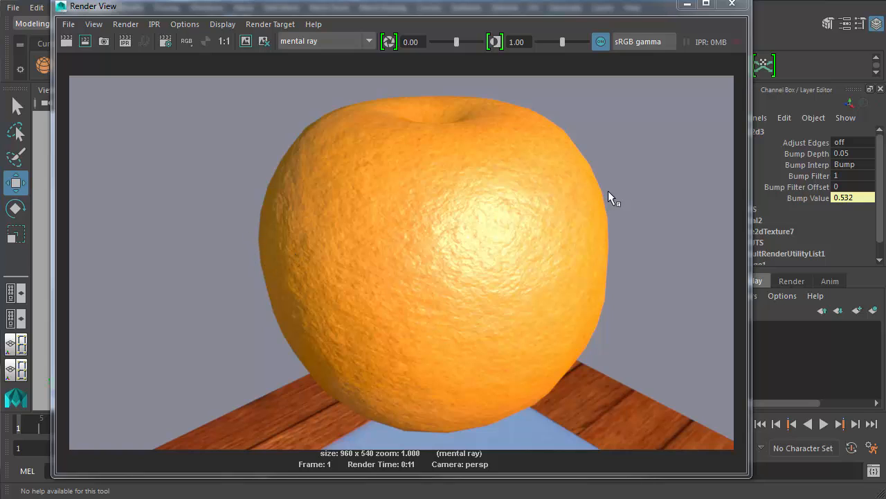
click(731, 7)
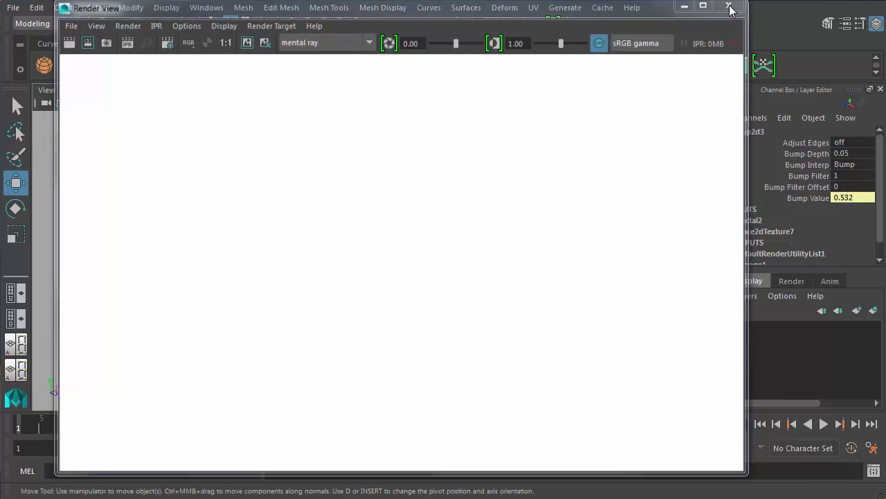
Step: Create a polygon cylinder for the stem and raise it to Translate Y 25.198 at the top of the orange
scroll(402, 256, down, 2)
scroll(394, 266, down, 2)
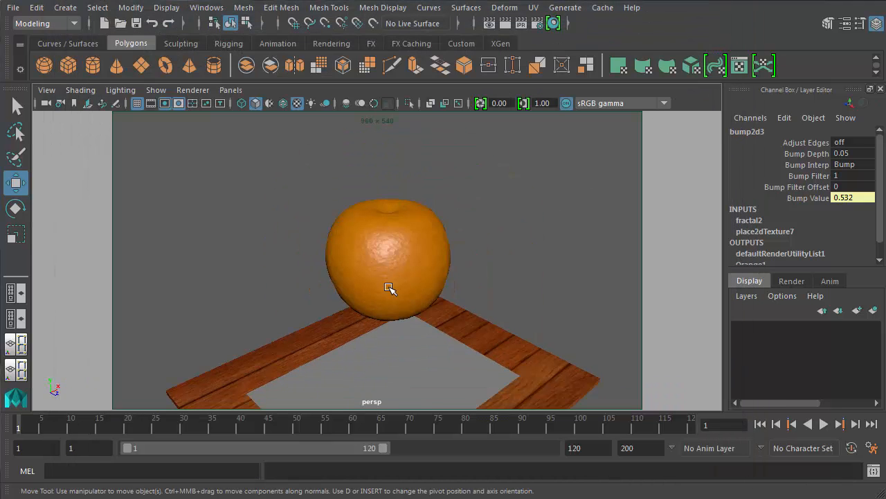
scroll(238, 247, down, 2)
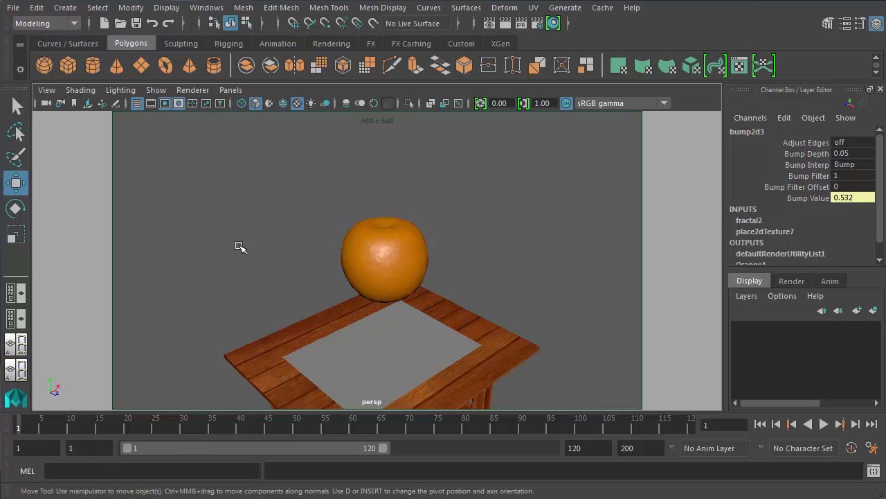
alt+drag(291, 301, 269, 290)
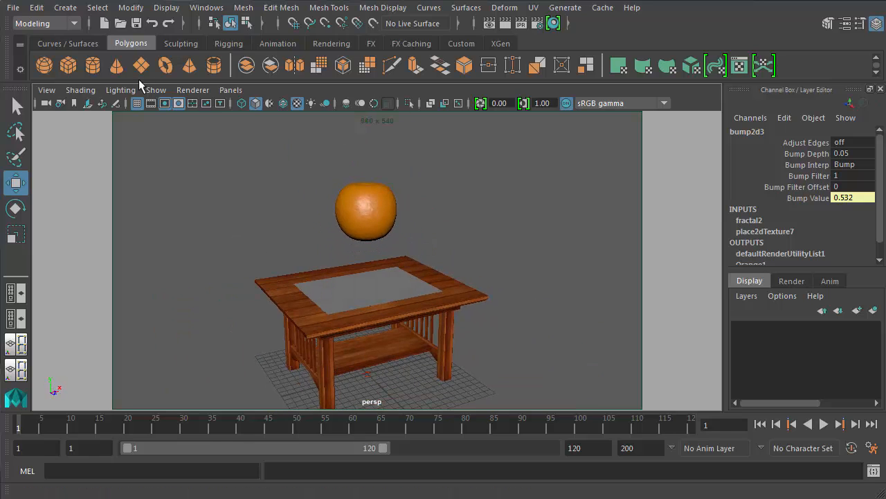
click(94, 65)
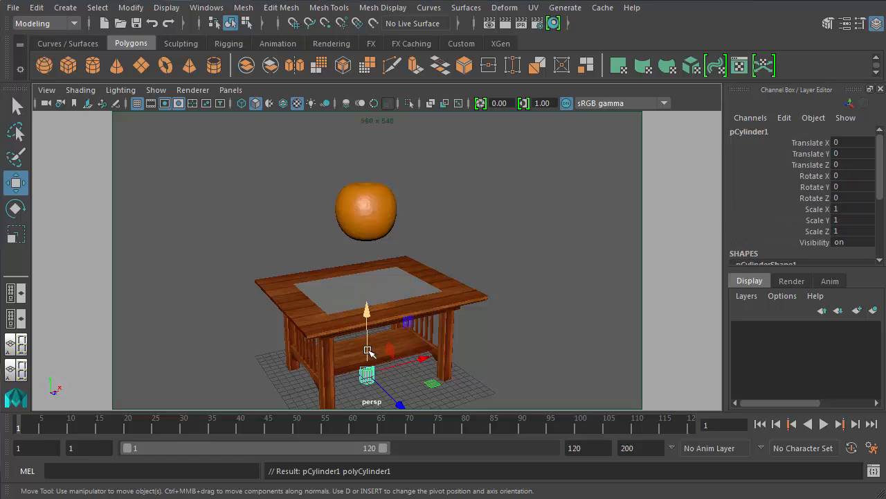
drag(367, 350, 364, 159)
scroll(369, 181, up, 3)
alt+middle_drag(368, 184, 370, 321)
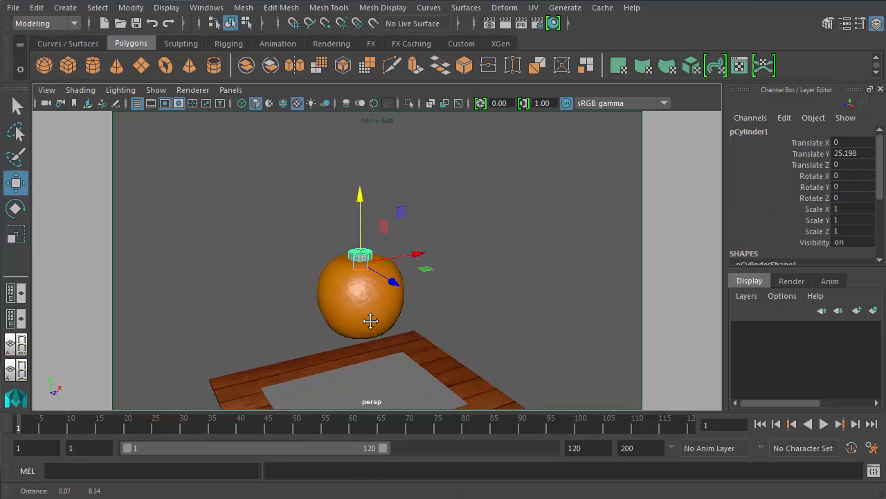
Step: Scale the stem cylinder down uniformly to 0.461
scroll(371, 322, up, 4)
key(e)
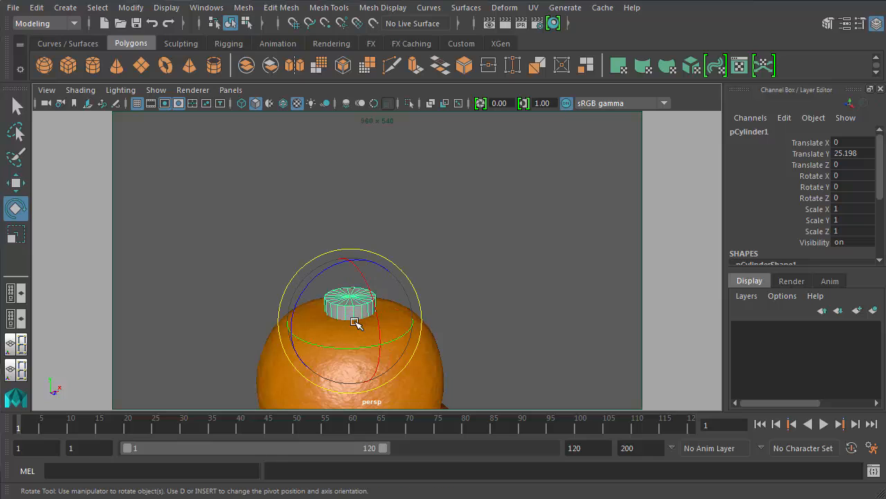
key(r)
drag(351, 318, 329, 333)
Step: Switch to the four-view layout and use the front view to raise the cylinder to Translate Y 25.374
right_click(18, 293)
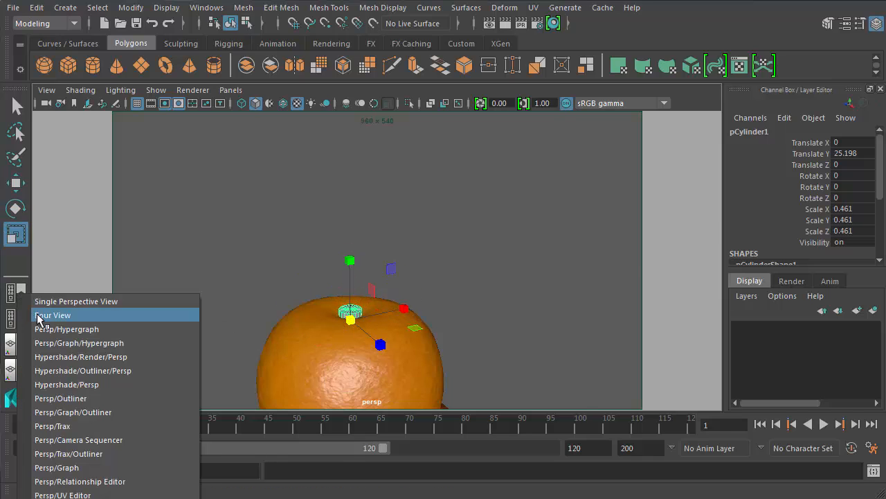
click(39, 317)
scroll(216, 183, up, 5)
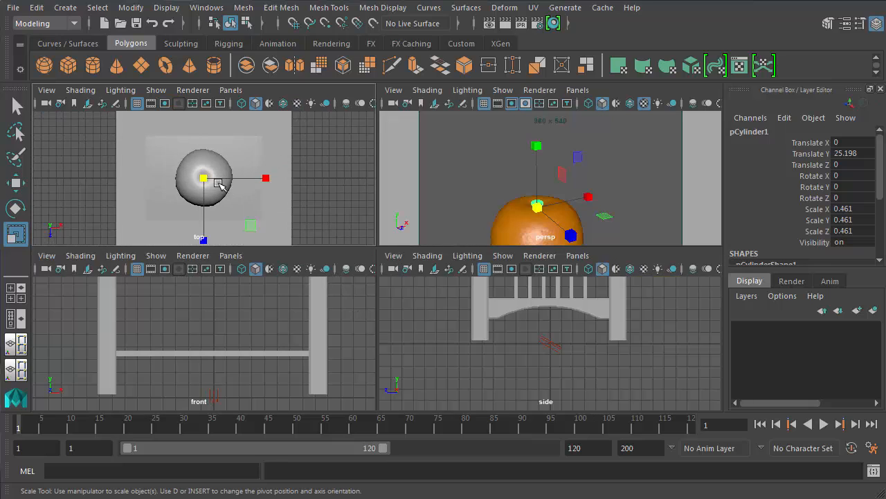
key(w)
scroll(213, 192, up, 2)
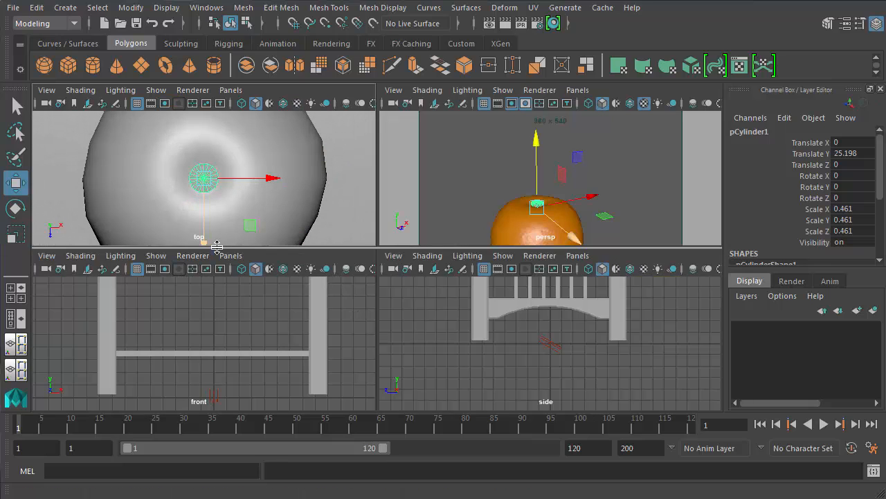
click(203, 204)
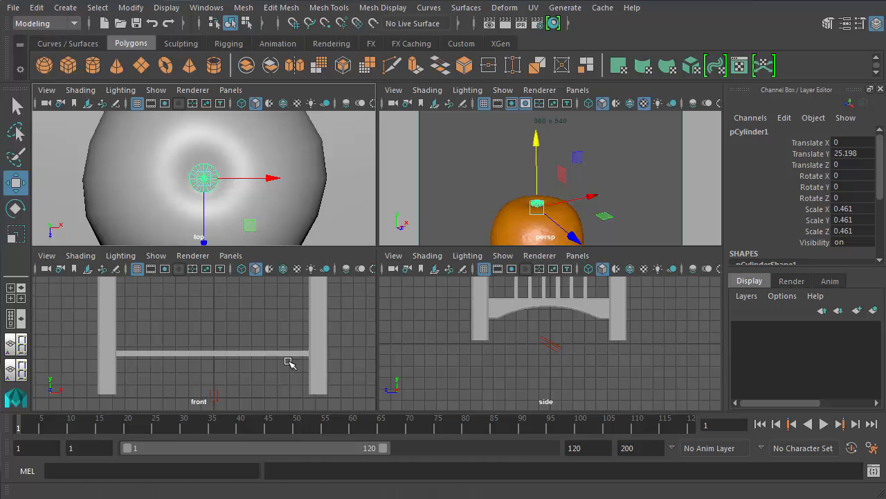
alt+middle_drag(255, 347, 256, 407)
scroll(234, 331, down, 2)
alt+middle_drag(232, 330, 239, 423)
alt+middle_drag(240, 328, 242, 421)
scroll(231, 326, up, 5)
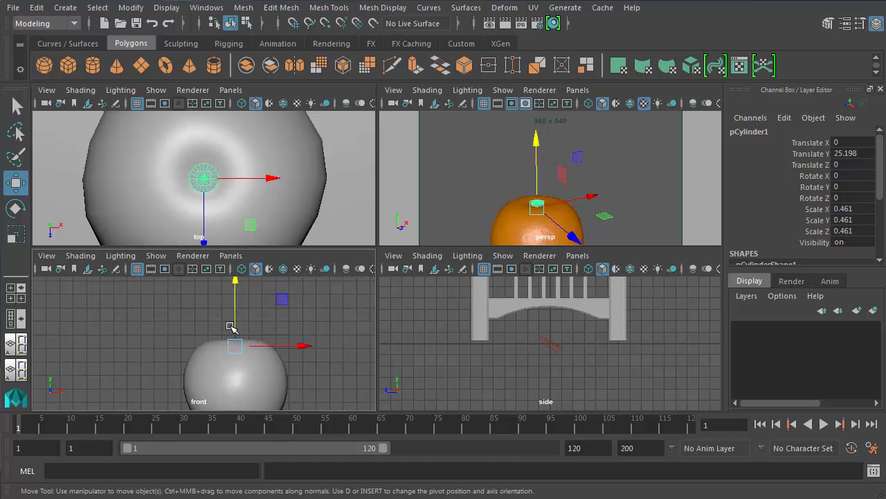
drag(259, 322, 259, 315)
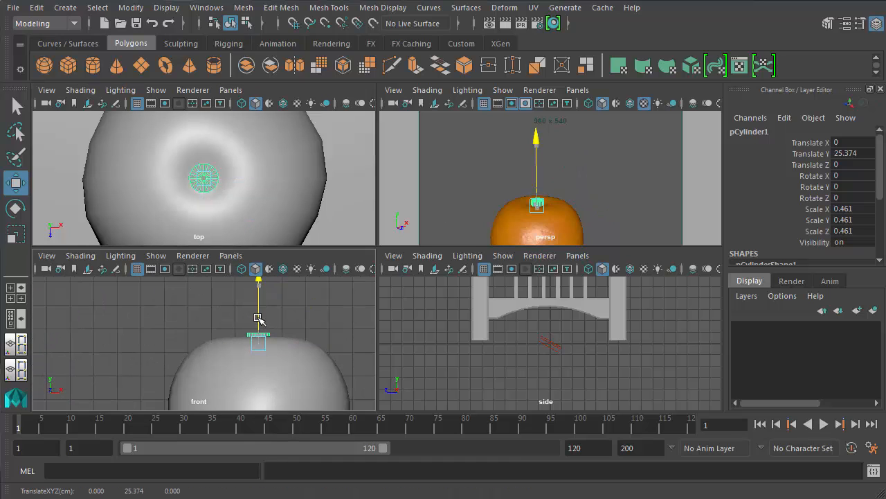
Step: Shrink the cylinder uniformly to a scale of 0.148 in the enlarged perspective view and deselect it
key(space)
scroll(337, 346, up, 3)
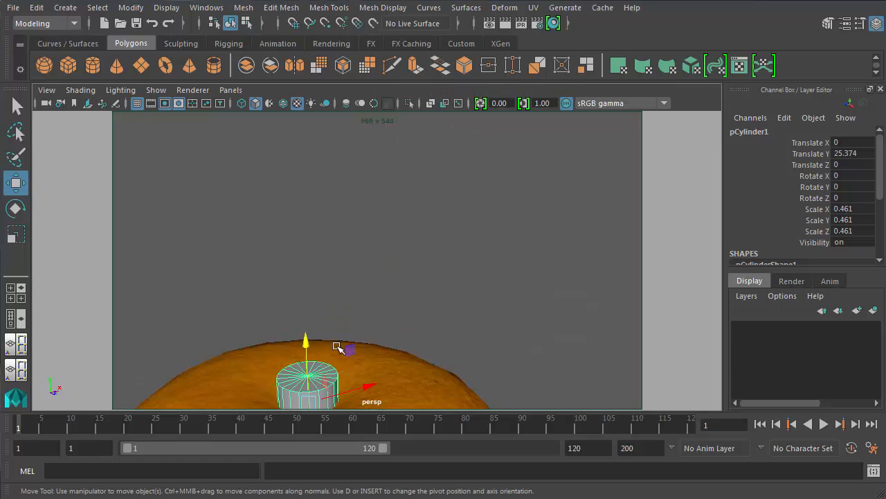
key(r)
alt+middle_drag(328, 354, 351, 262)
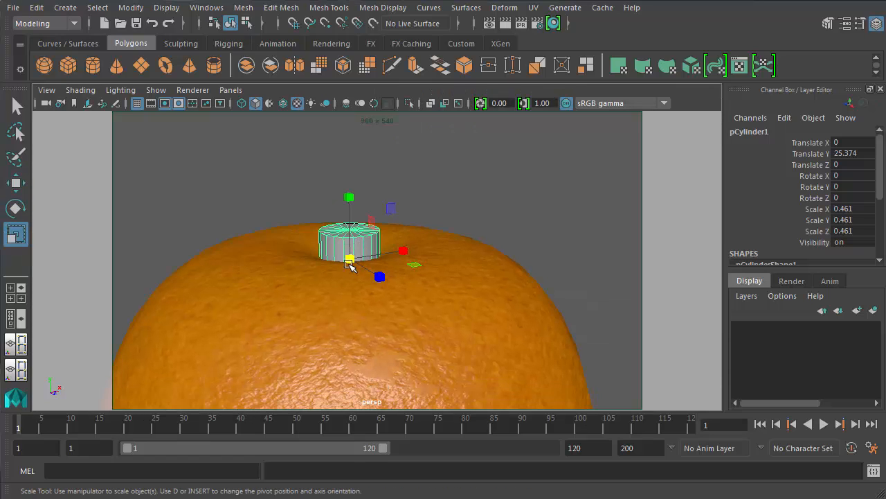
drag(350, 260, 318, 279)
click(413, 208)
Step: Select the stem cylinder on the orange and set its Subdivisions Axis to 10
alt+drag(412, 261, 390, 308)
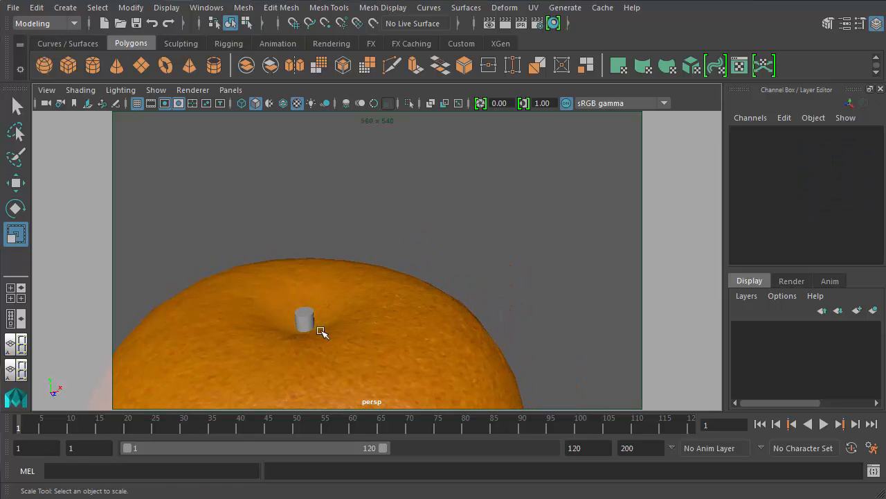
click(304, 318)
scroll(322, 321, up, 4)
alt+drag(327, 321, 354, 303)
scroll(354, 305, up, 6)
alt+middle_drag(370, 259, 386, 243)
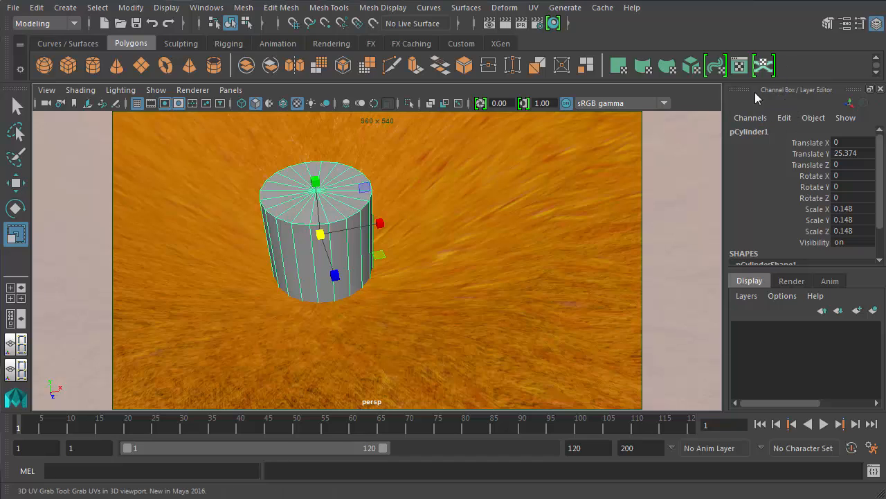
scroll(755, 199, down, 2)
right_click(308, 206)
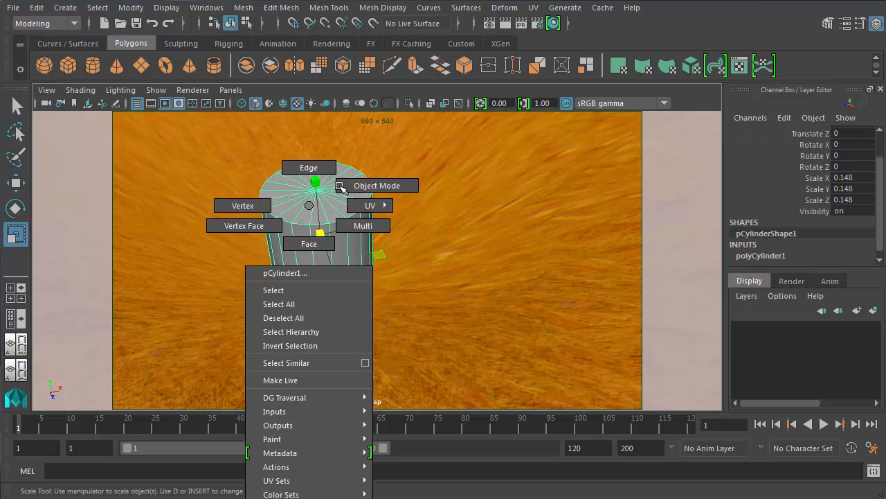
click(354, 182)
click(879, 261)
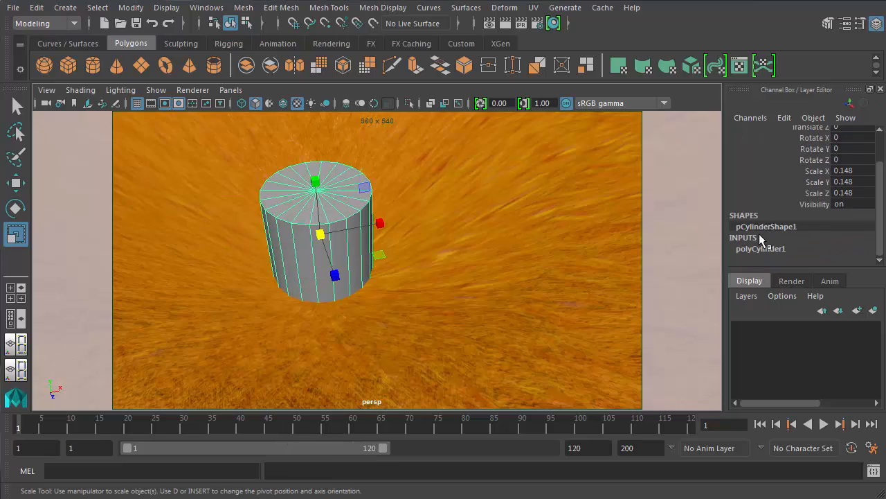
scroll(757, 247, down, 2)
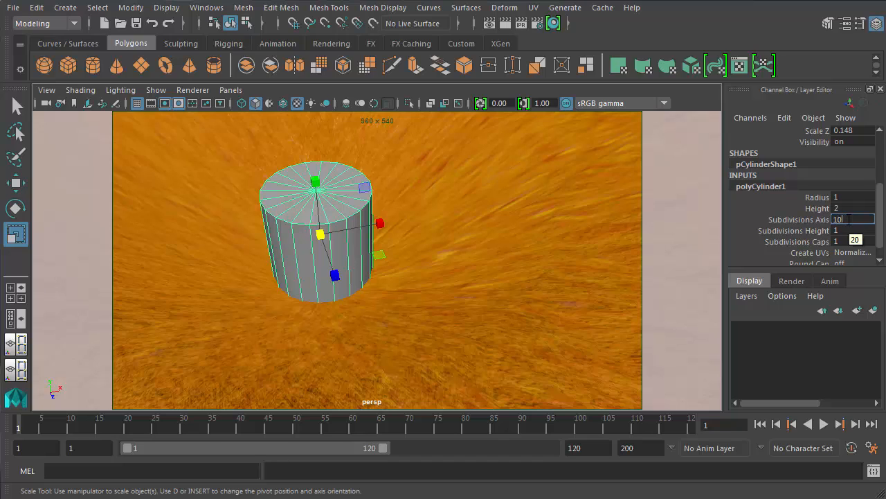
key(Return)
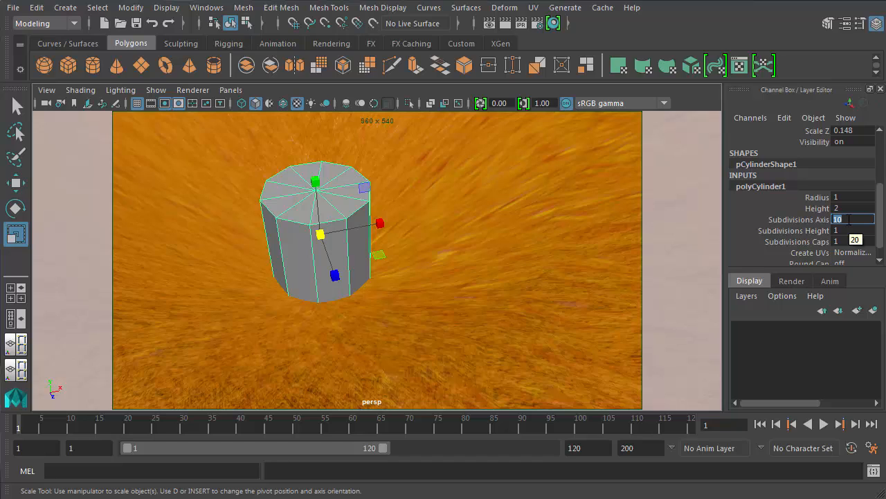
Step: Switch the stem cylinder to face mode and select all the triangular faces of its top cap
right_click(331, 207)
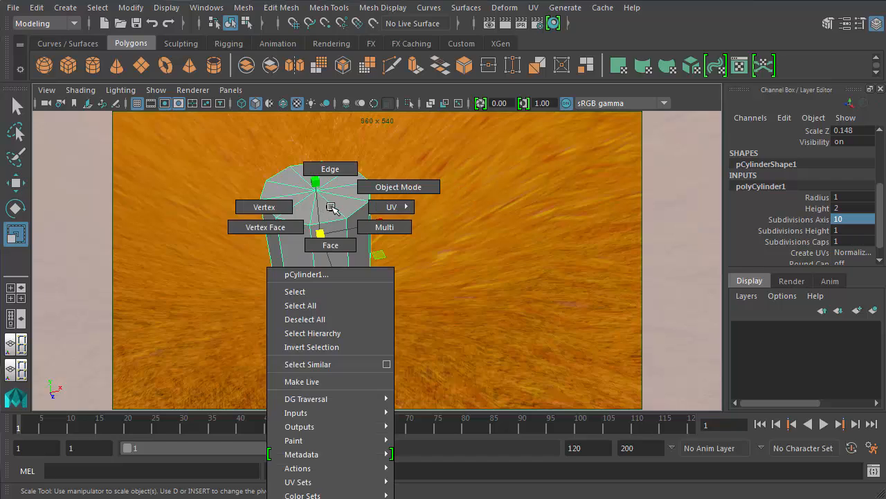
click(331, 245)
click(334, 215)
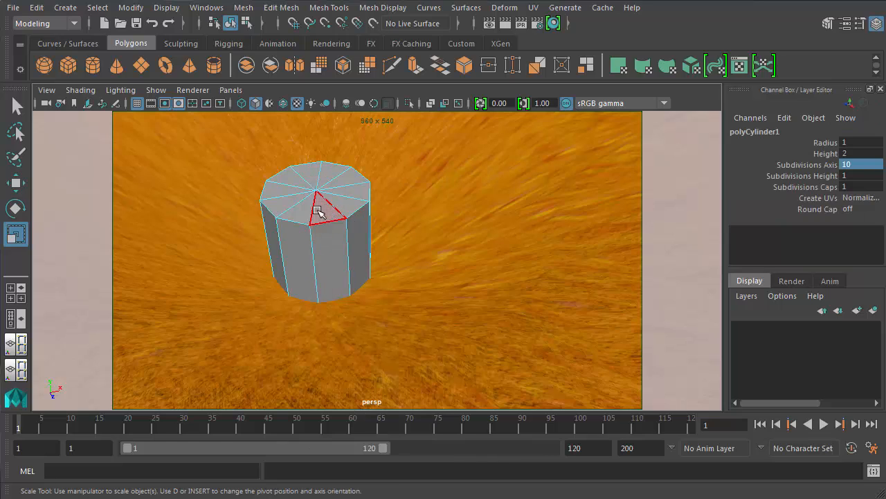
click(318, 211)
shift+click(303, 211)
shift+click(283, 201)
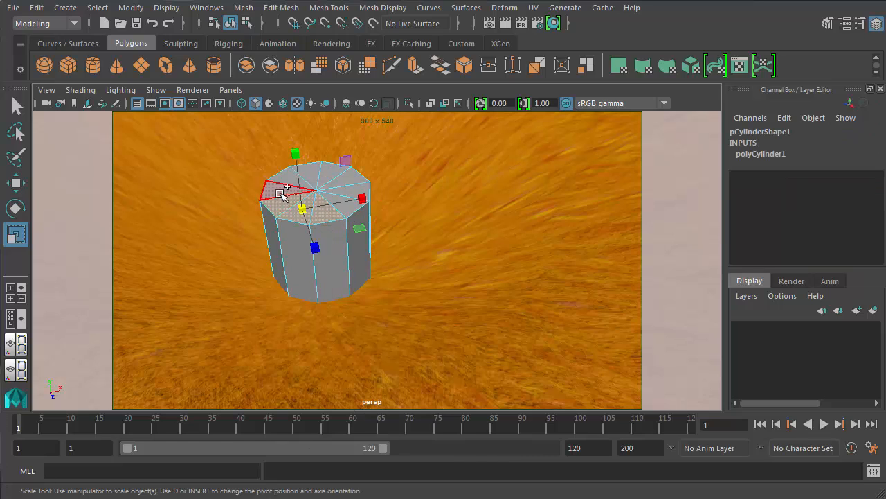
shift+click(281, 189)
shift+click(283, 177)
shift+click(311, 174)
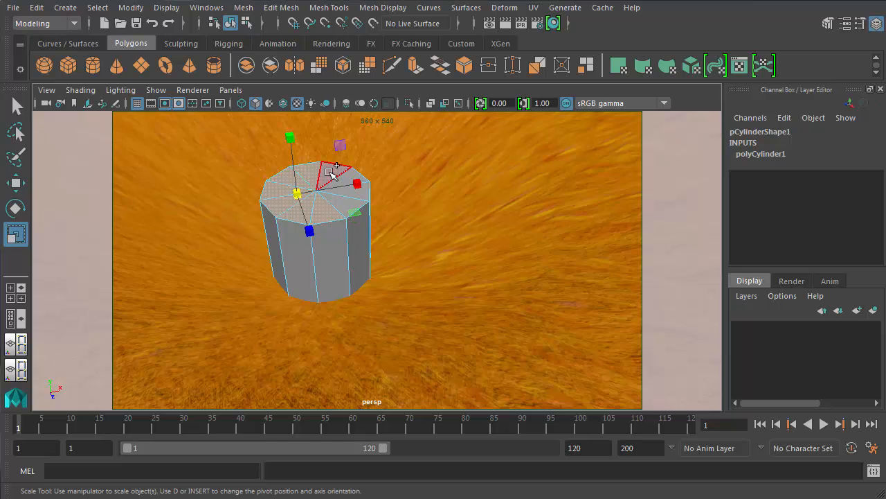
shift+click(332, 172)
shift+click(347, 182)
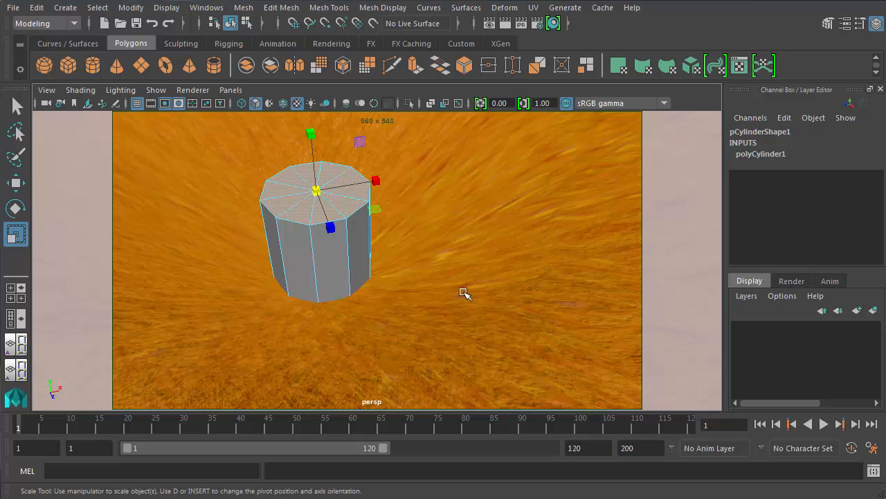
Step: Extrude the selected top cap faces upward to lengthen the stem by a second segment
alt+drag(386, 259, 377, 257)
alt+middle_drag(377, 257, 405, 283)
scroll(405, 283, down, 4)
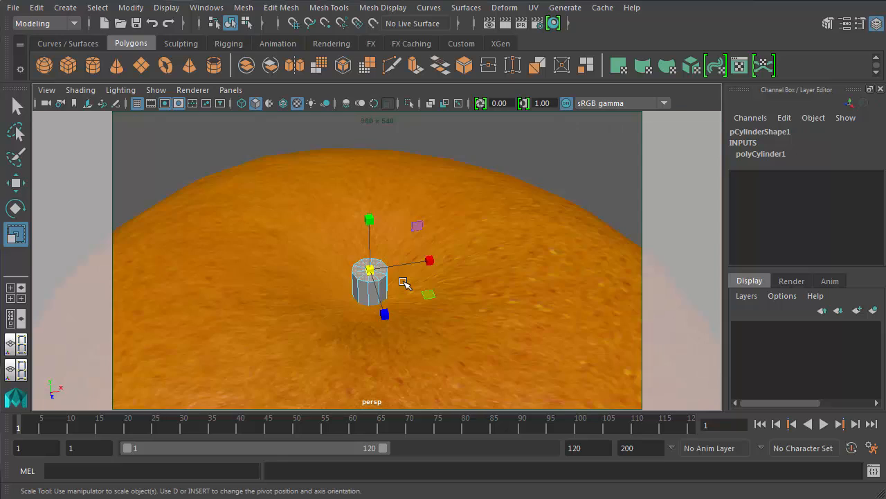
alt+drag(405, 284, 390, 275)
alt+middle_drag(385, 228, 425, 280)
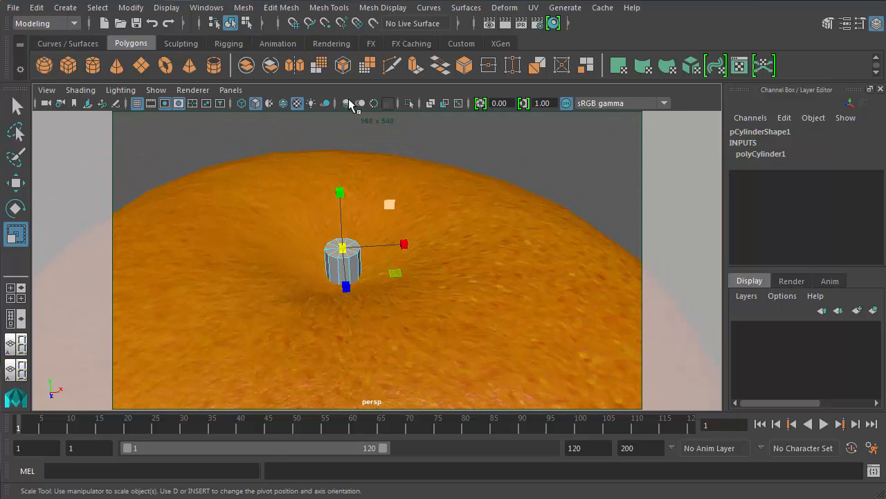
click(295, 8)
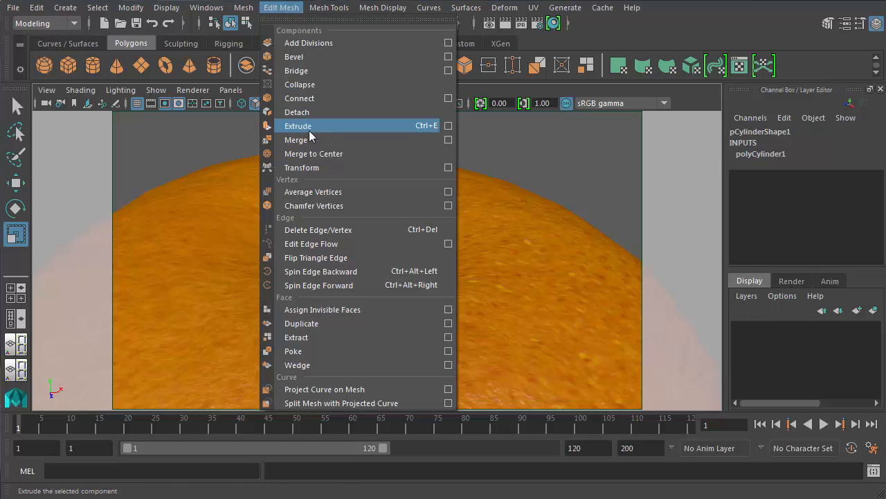
click(286, 8)
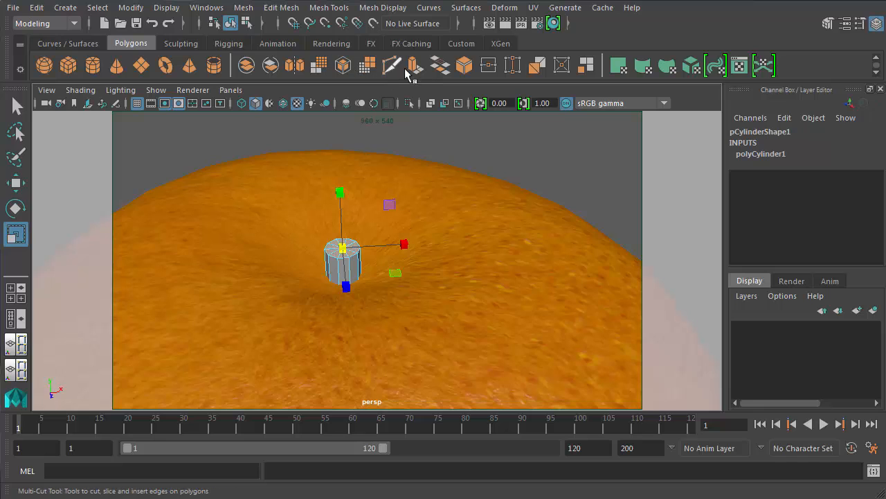
click(418, 67)
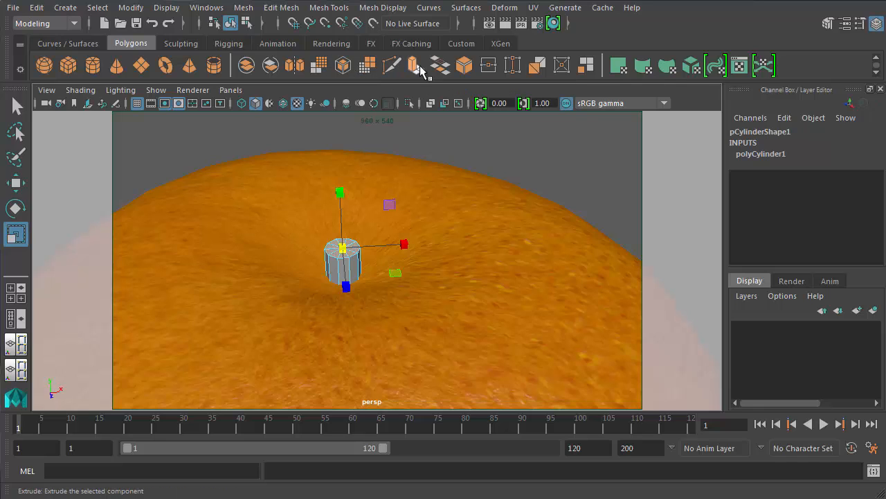
scroll(363, 242, up, 5)
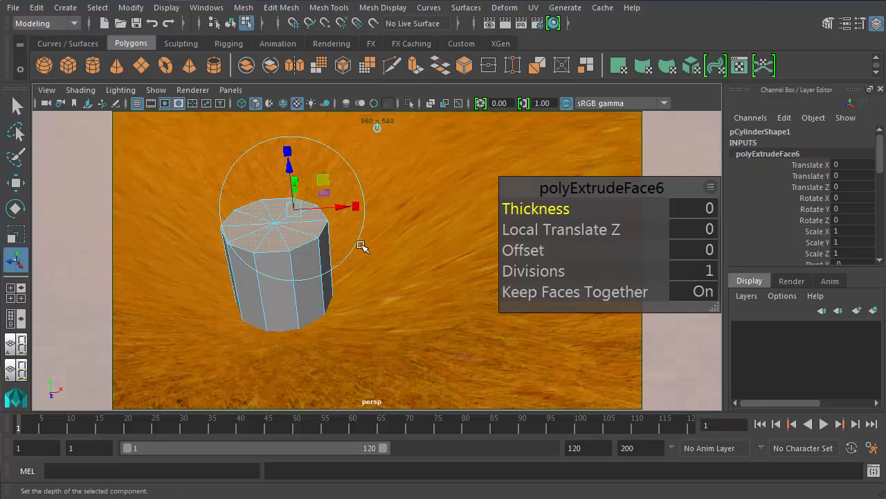
scroll(361, 246, down, 8)
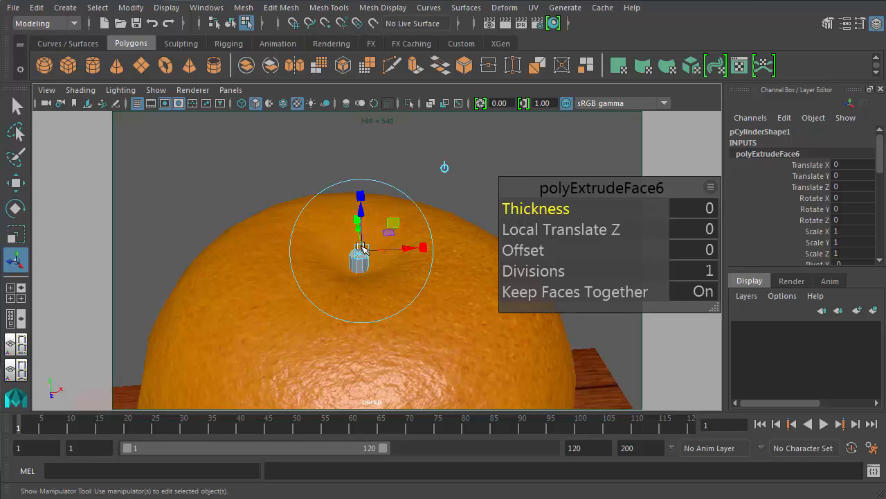
scroll(362, 247, up, 4)
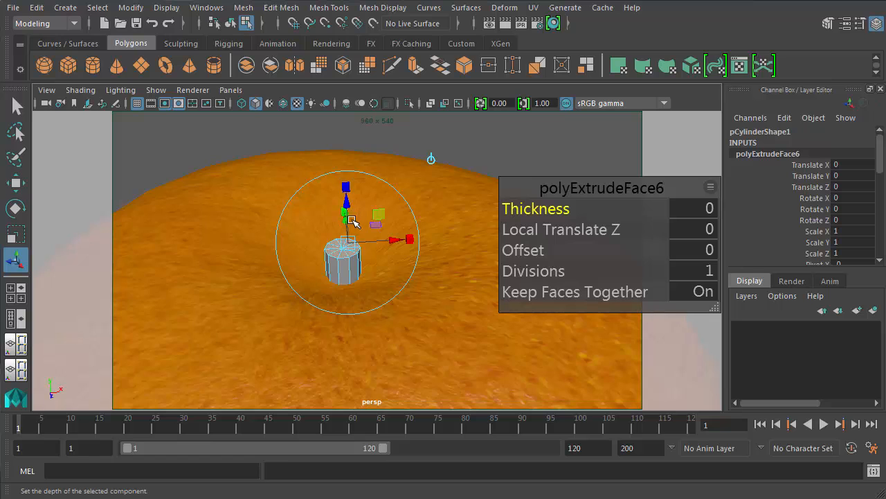
alt+drag(351, 220, 340, 249)
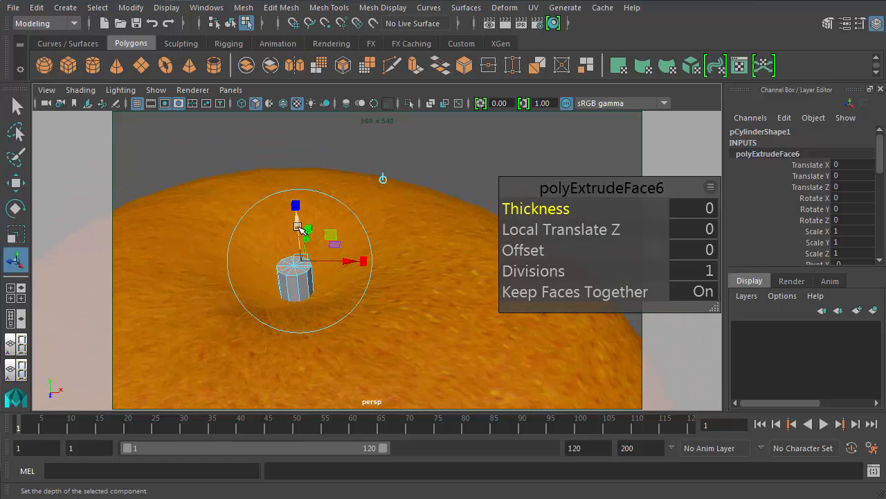
drag(298, 227, 298, 183)
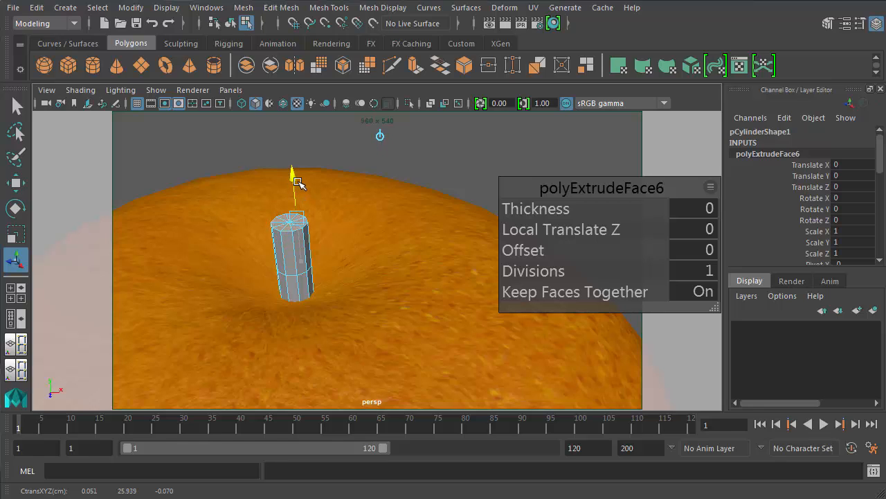
drag(302, 186, 289, 212)
Step: Tilt the extruded stem cap toward positive X and scale it up slightly
key(e)
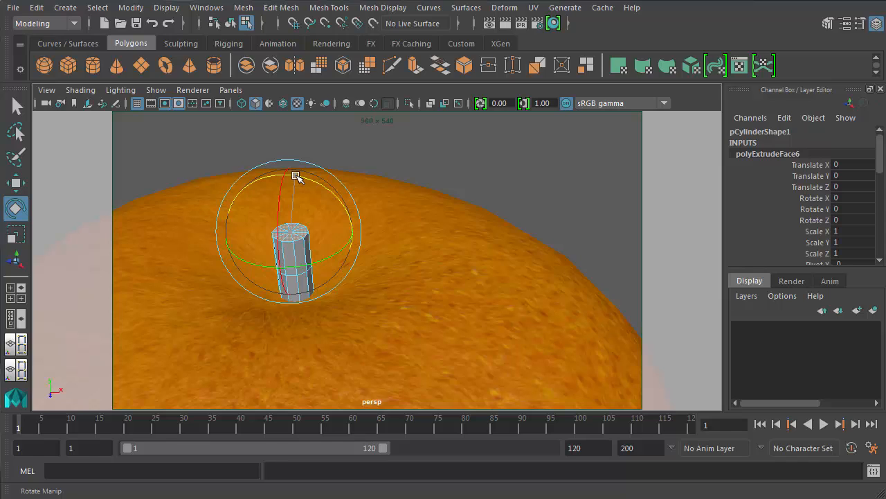
drag(296, 177, 321, 192)
key(r)
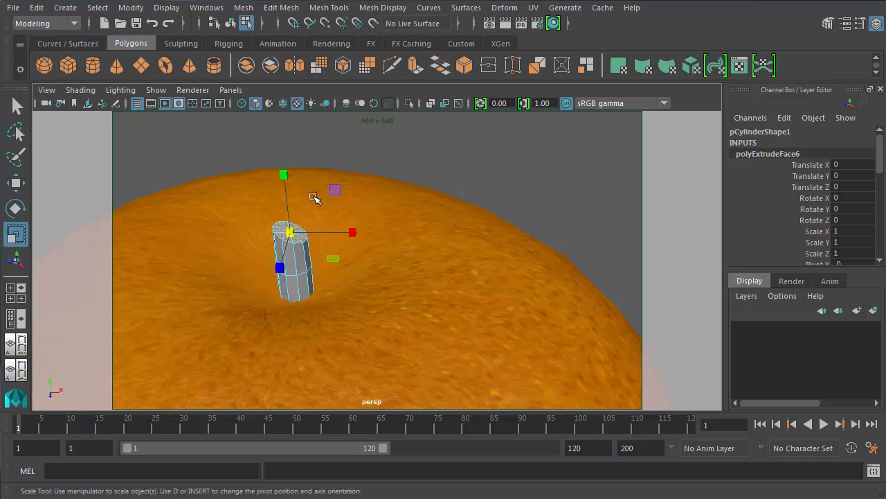
drag(291, 231, 303, 232)
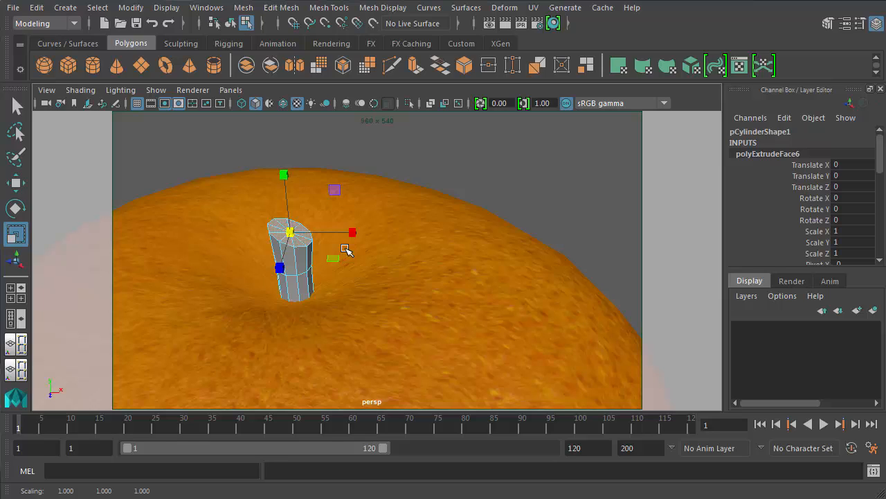
Step: Extrude the stem cap again with a Local Translate Z of 0.397, then tilt it further and enlarge it
click(415, 66)
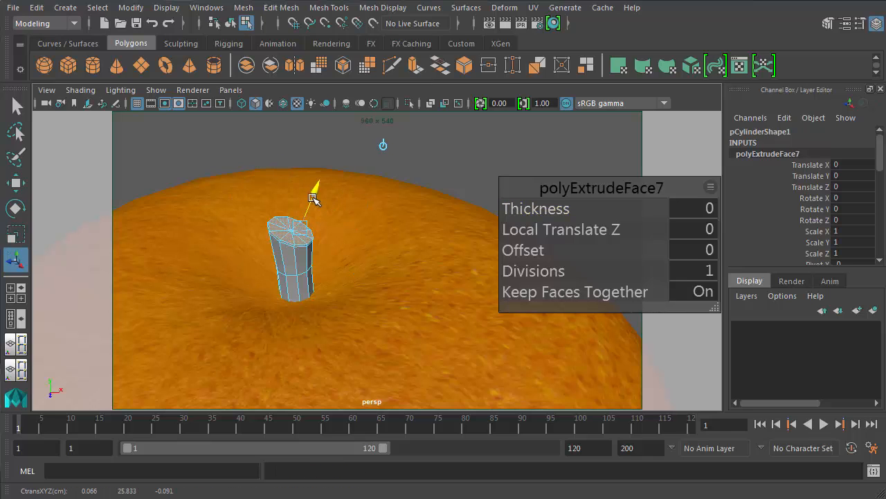
drag(313, 199, 335, 174)
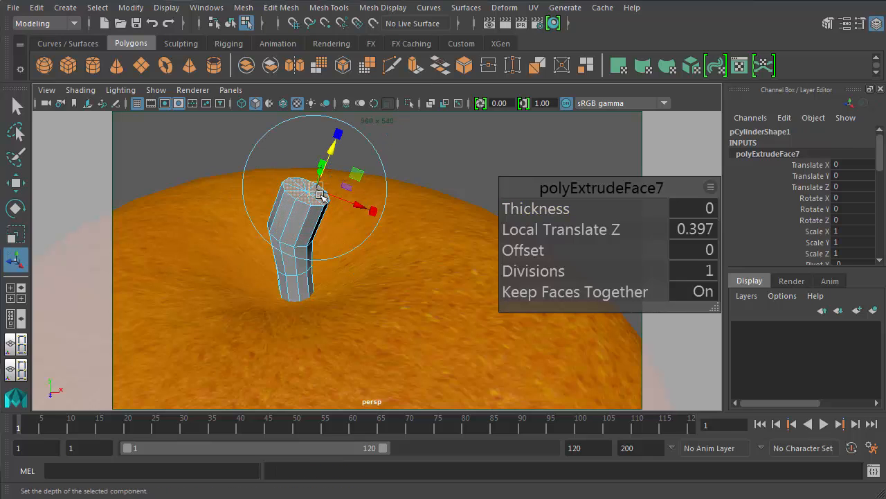
key(e)
drag(360, 162, 362, 182)
key(r)
drag(306, 189, 339, 188)
key(w)
Step: Extrude a third bent segment, rotate its end cap nearly upright, scale it by 1.111 and shift it along positive X
click(414, 72)
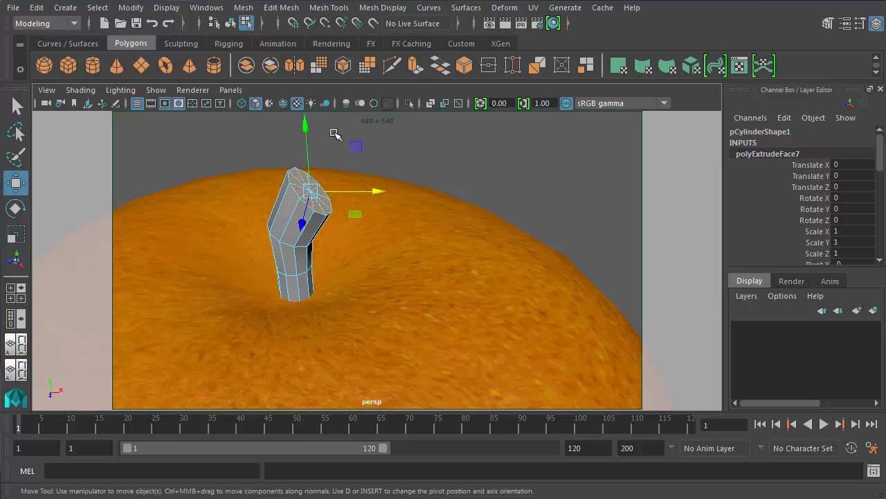
drag(339, 179, 390, 157)
key(e)
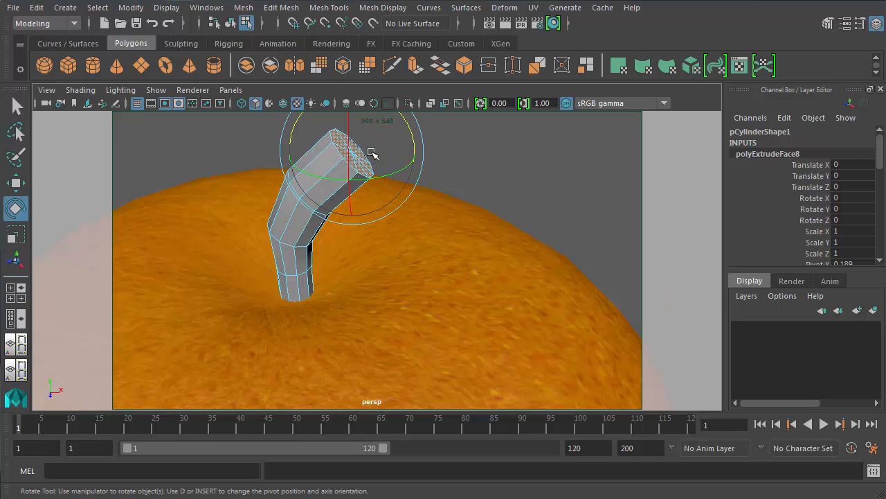
drag(296, 129, 336, 133)
key(r)
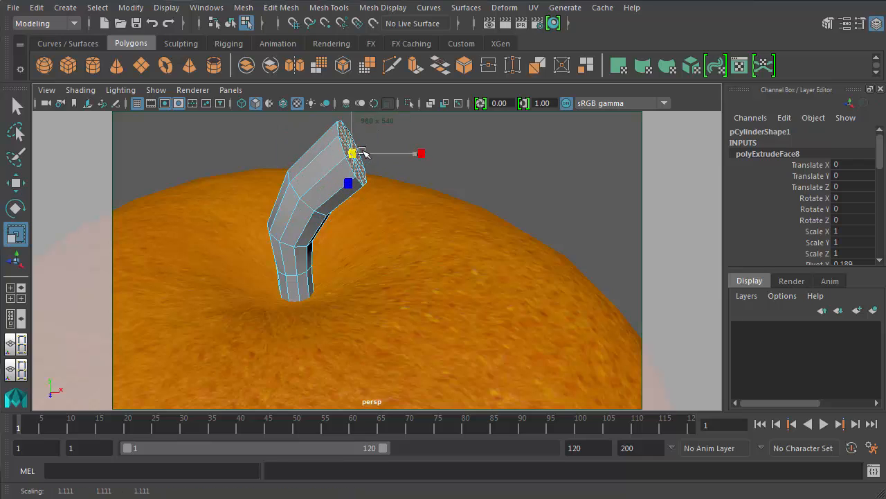
key(w)
drag(349, 155, 365, 153)
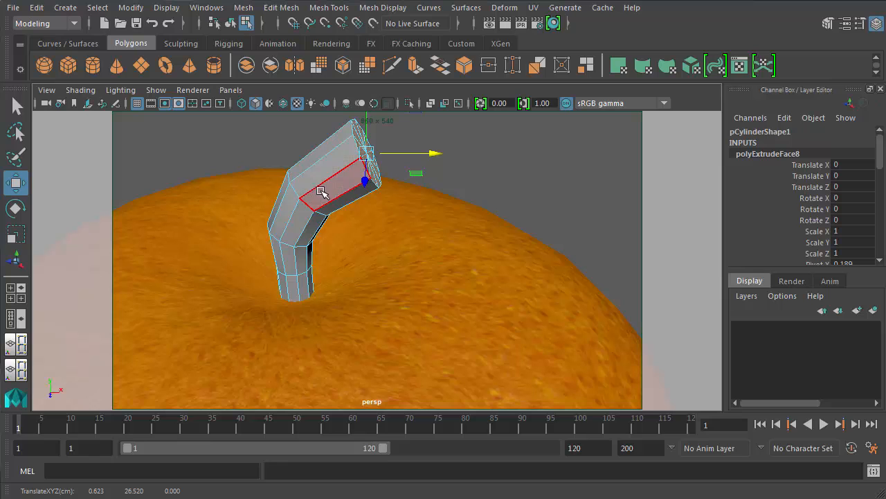
Step: Check the bent stem against the orange, return it to object mode and clear the selection
scroll(322, 225, down, 1)
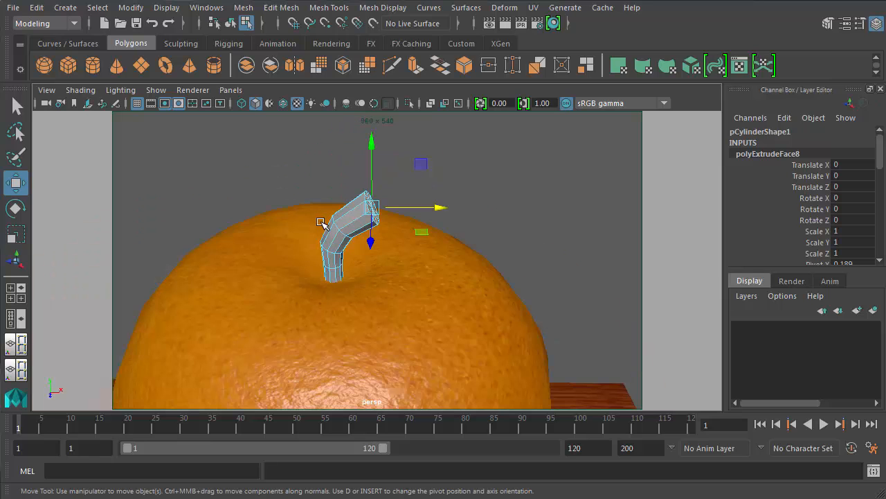
scroll(321, 227, up, 1)
scroll(321, 246, down, 1)
alt+drag(322, 254, 323, 267)
scroll(320, 279, up, 3)
alt+middle_drag(320, 280, 328, 251)
scroll(328, 250, down, 4)
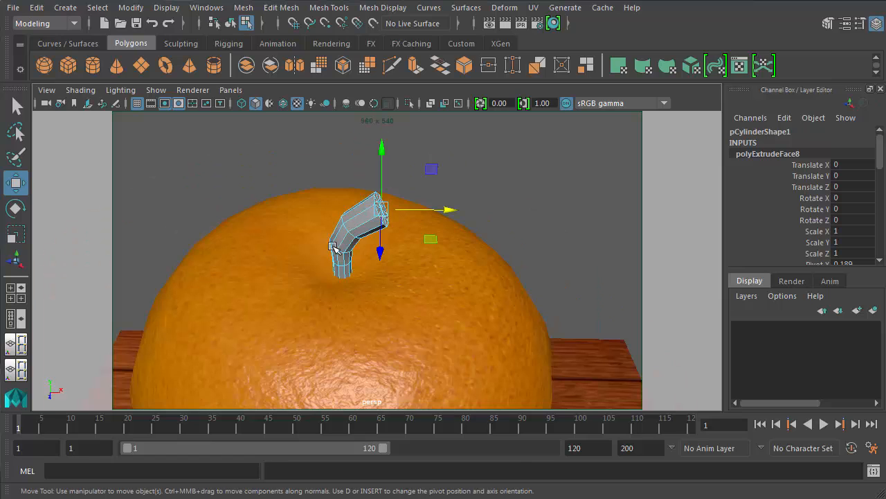
right_drag(366, 213, 423, 193)
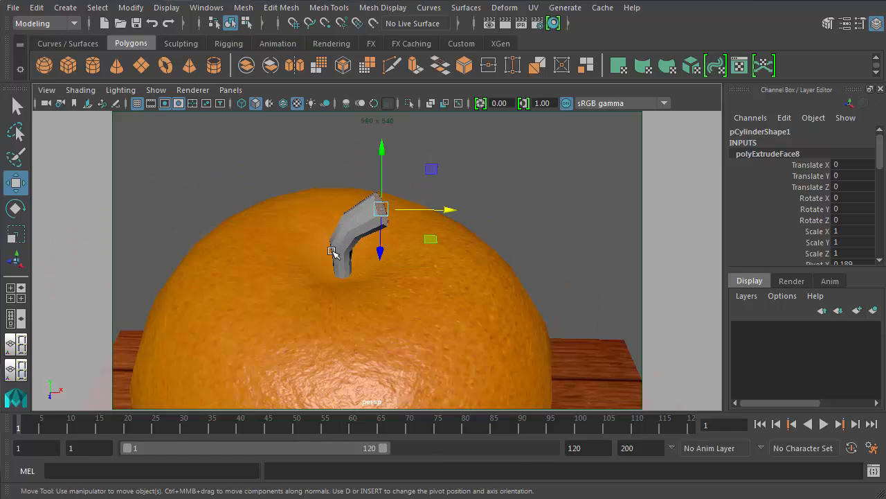
click(368, 237)
click(435, 187)
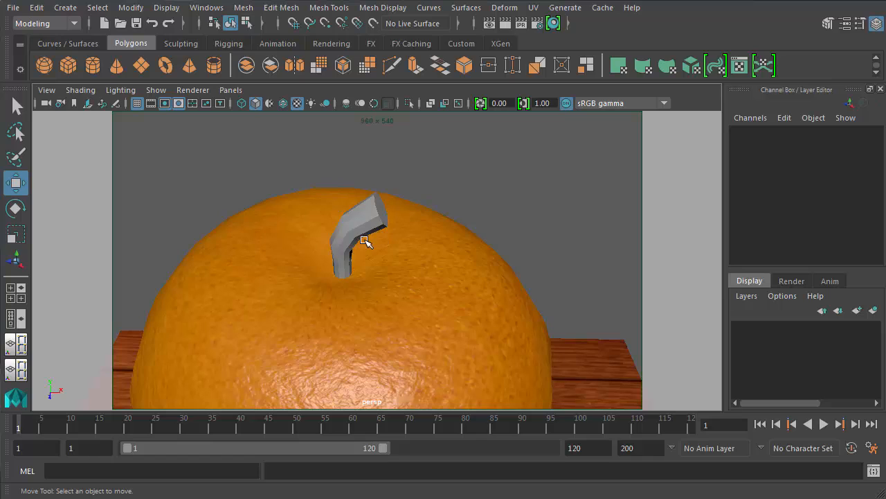
Step: Smooth the bent stem mesh with 1 division, clear the selection and check its rounded shape on the orange
scroll(362, 243, up, 3)
alt+drag(362, 243, 369, 247)
click(361, 210)
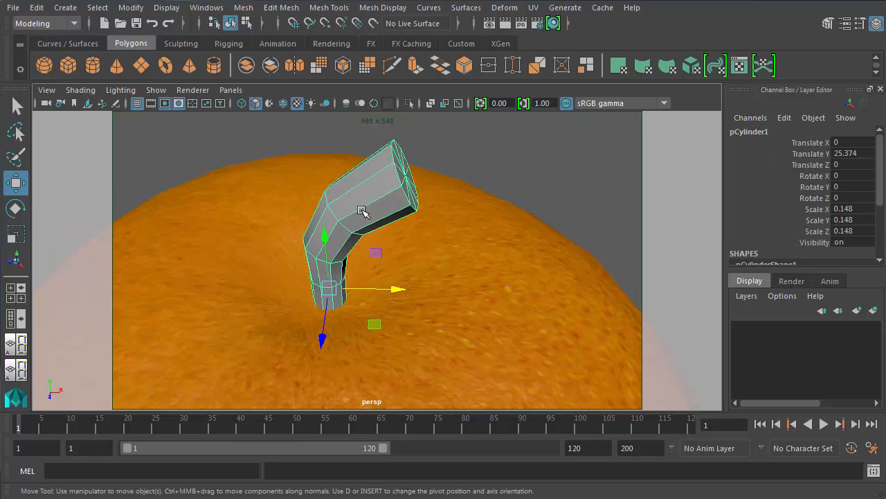
click(441, 171)
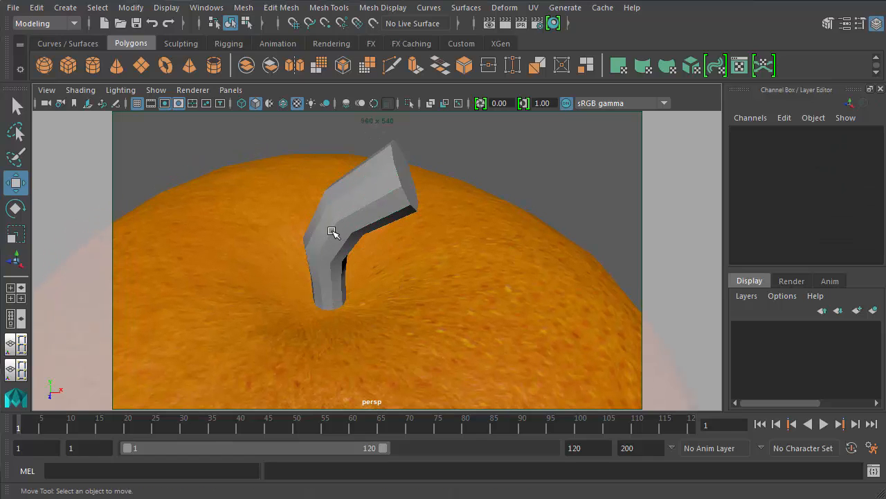
scroll(360, 215, down, 3)
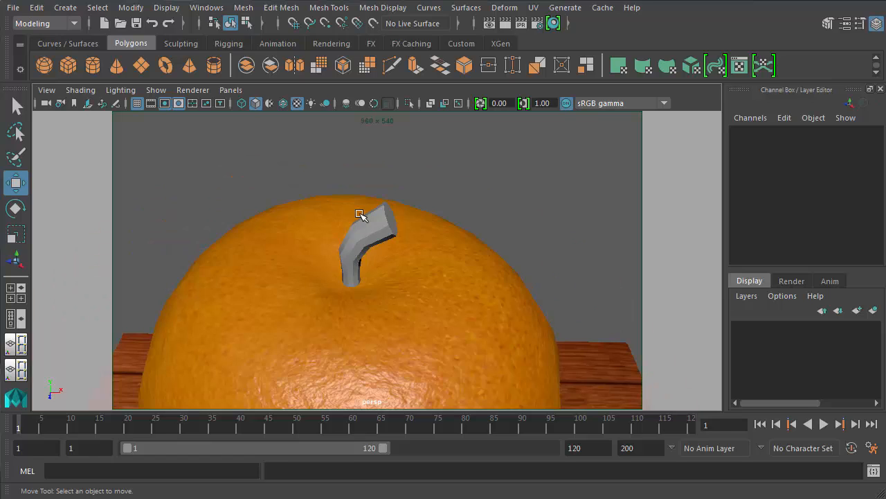
scroll(360, 215, up, 3)
click(360, 215)
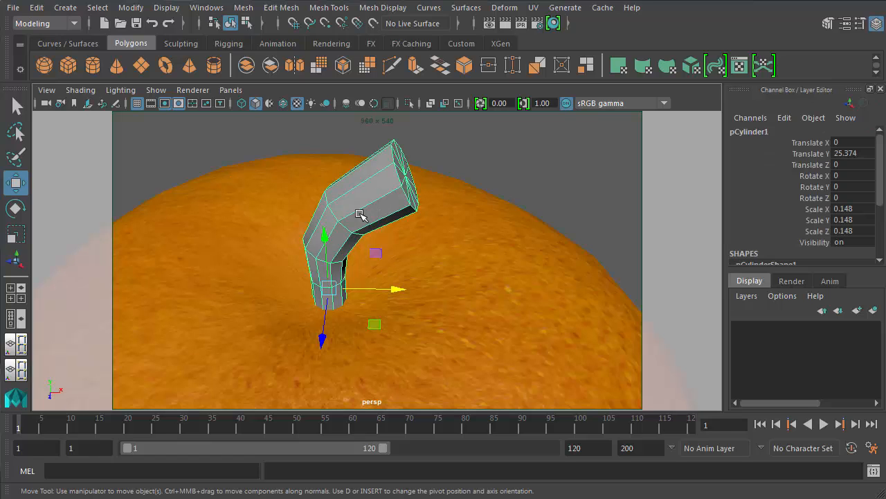
click(242, 8)
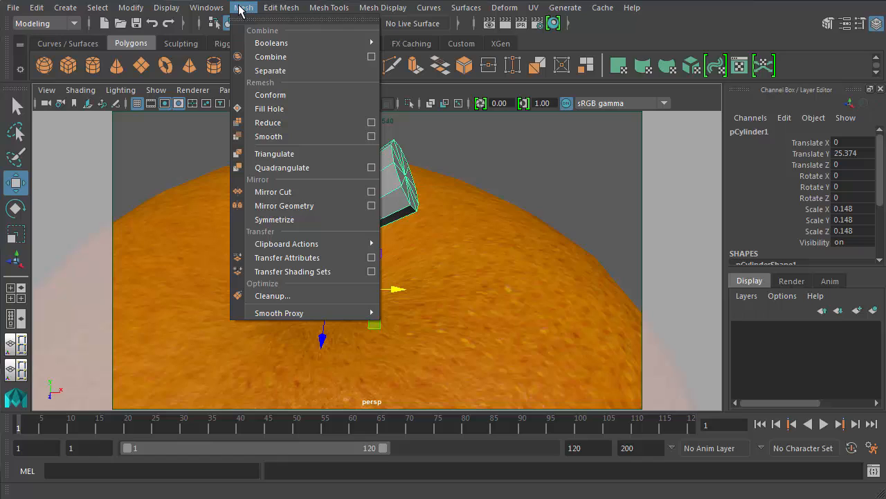
click(287, 138)
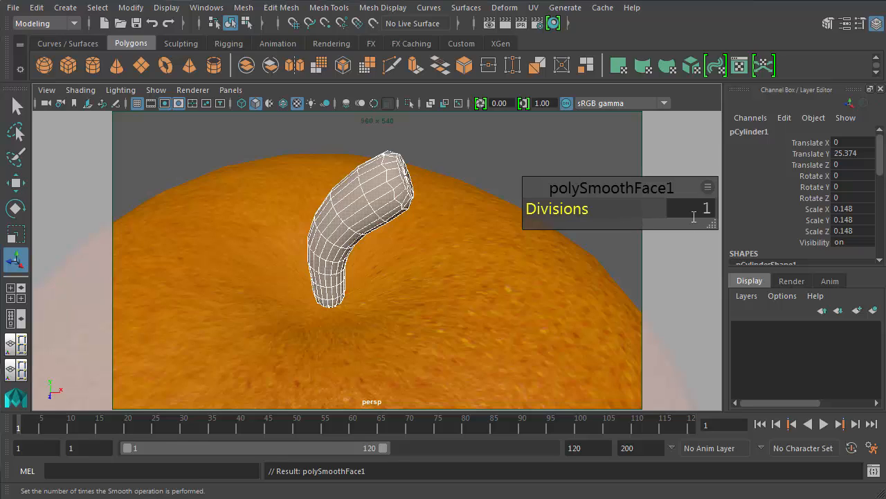
click(488, 167)
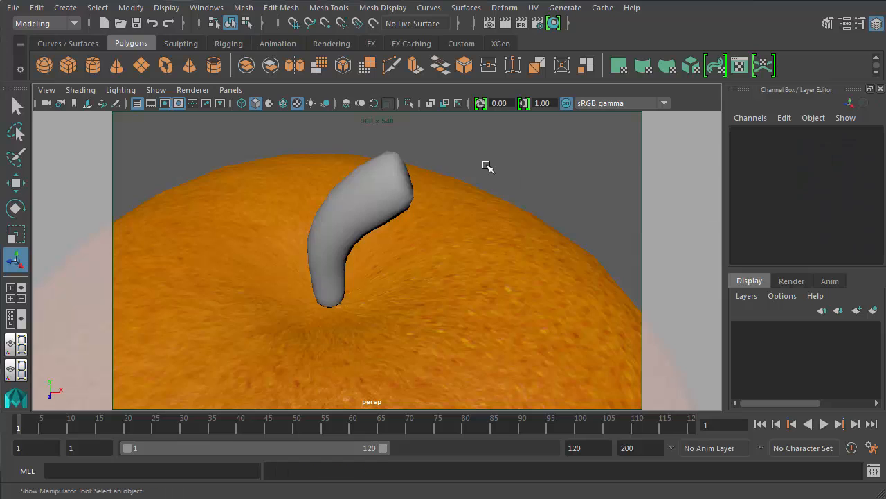
scroll(468, 235, down, 5)
alt+drag(459, 269, 503, 255)
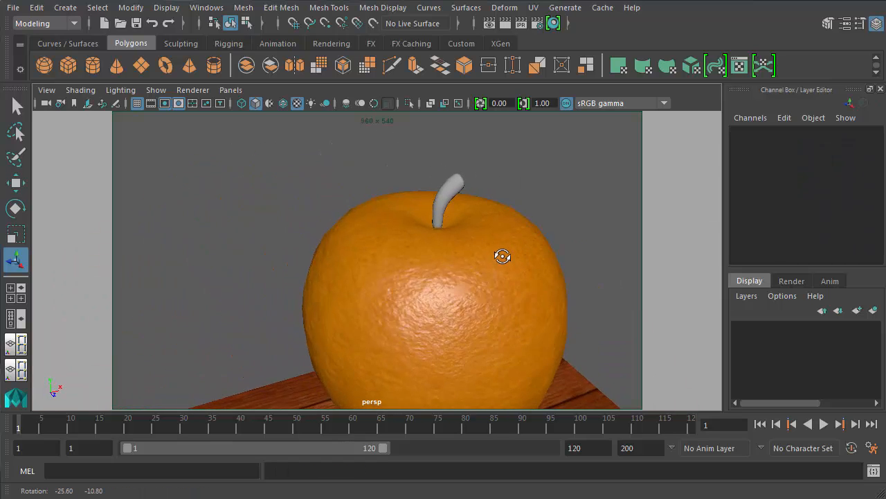
Step: Create a new Lambert material in the Hypershade and name it Stem
click(15, 319)
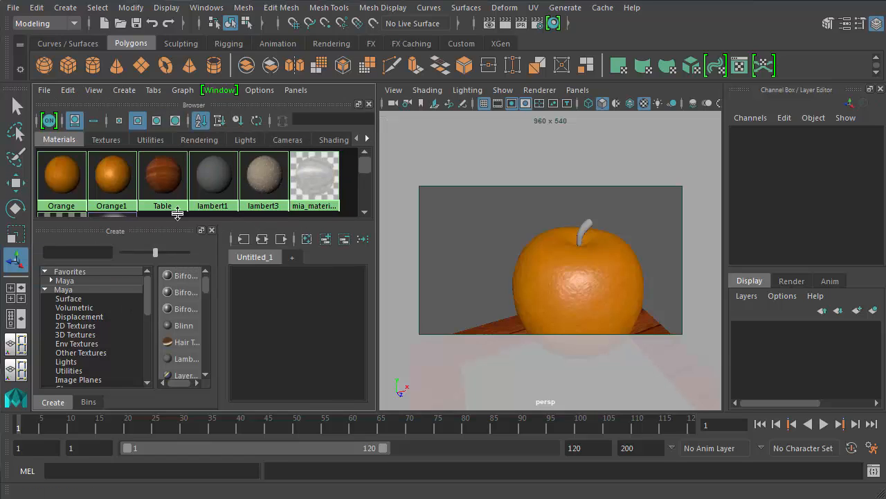
click(184, 359)
double_click(317, 185)
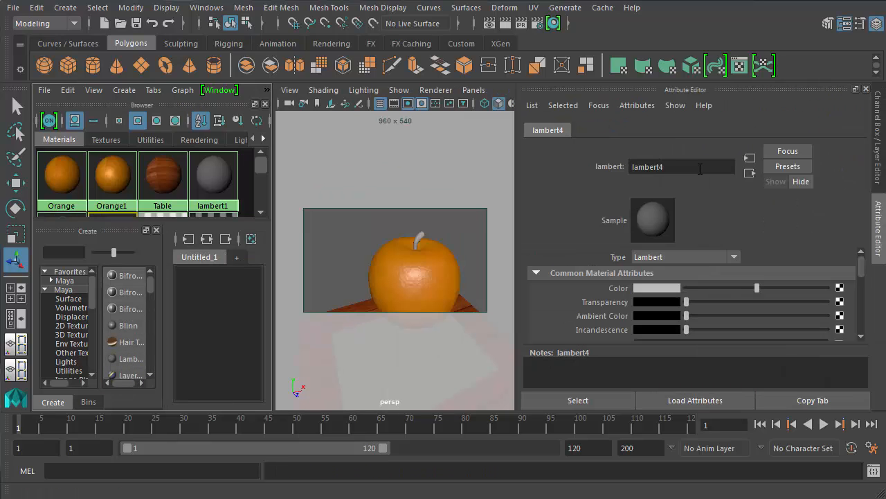
drag(698, 168, 588, 167)
text(Stem)
key(Return)
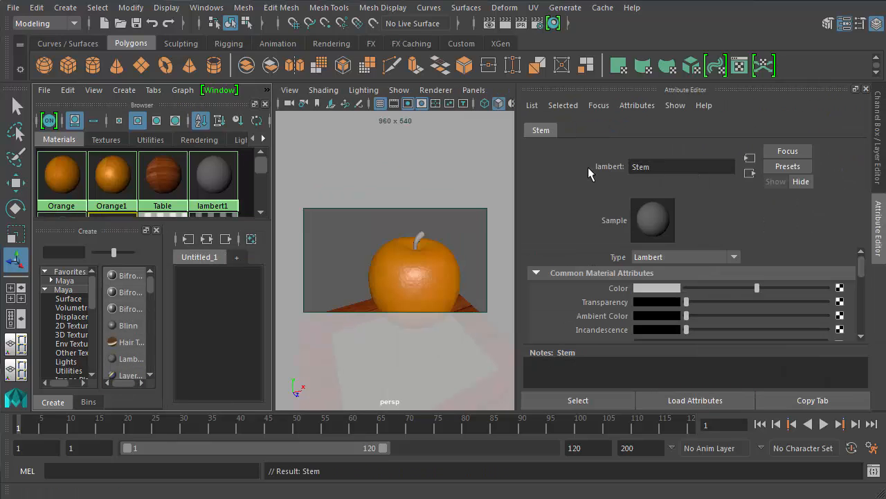
Step: Set the Stem material's Color to a dark yellow-brown
click(654, 288)
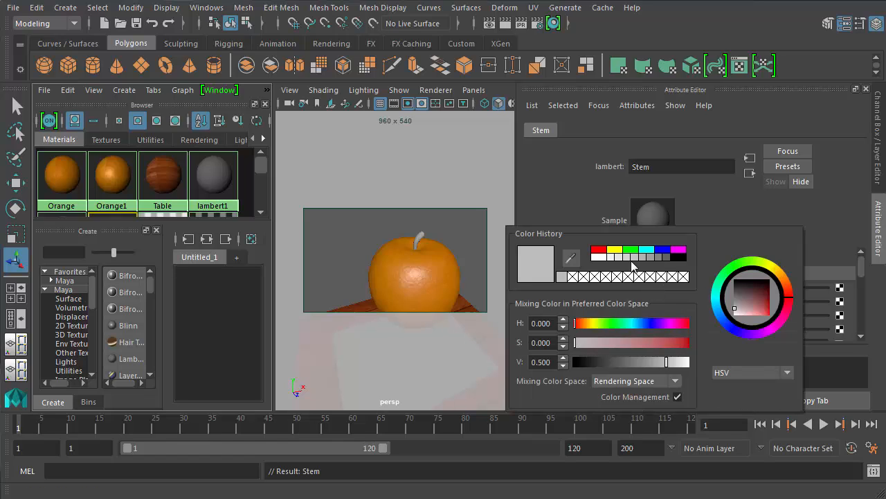
drag(623, 330, 591, 334)
drag(660, 344, 651, 368)
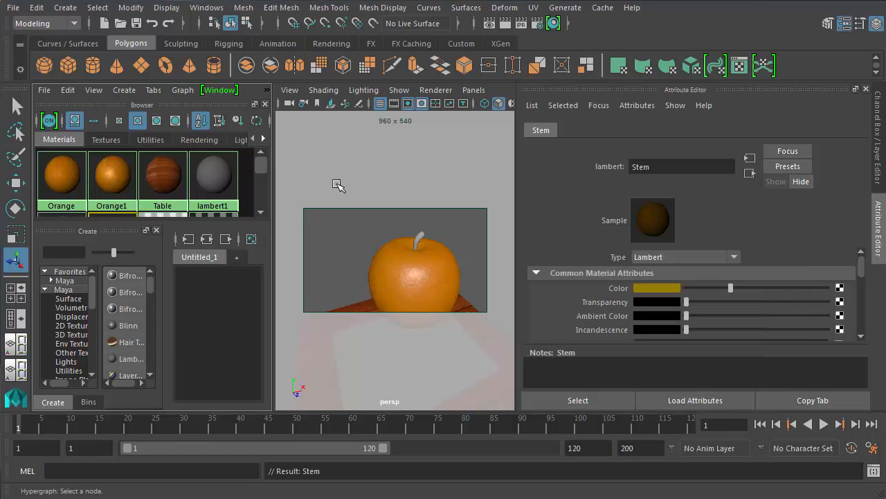
Step: Assign the Stem material to the bent stem and restore the full perspective view with the Attribute Editor closed
scroll(169, 192, down, 2)
scroll(169, 192, down, 2)
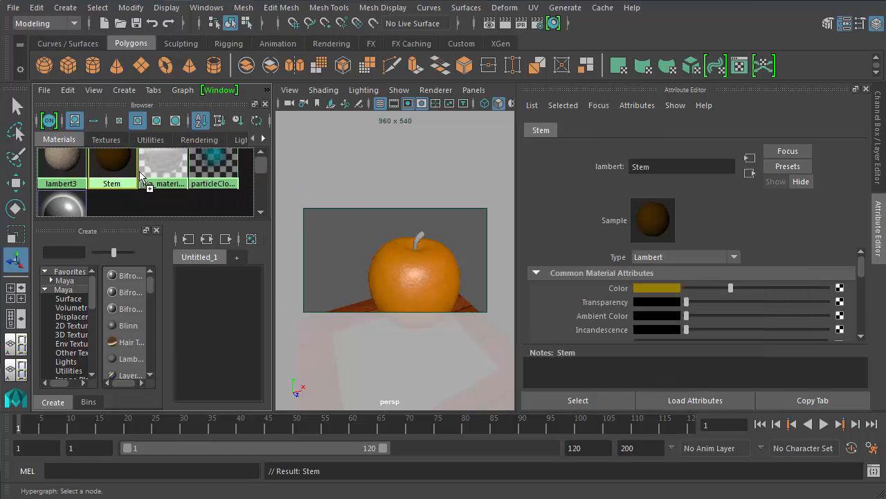
middle_drag(111, 170, 418, 245)
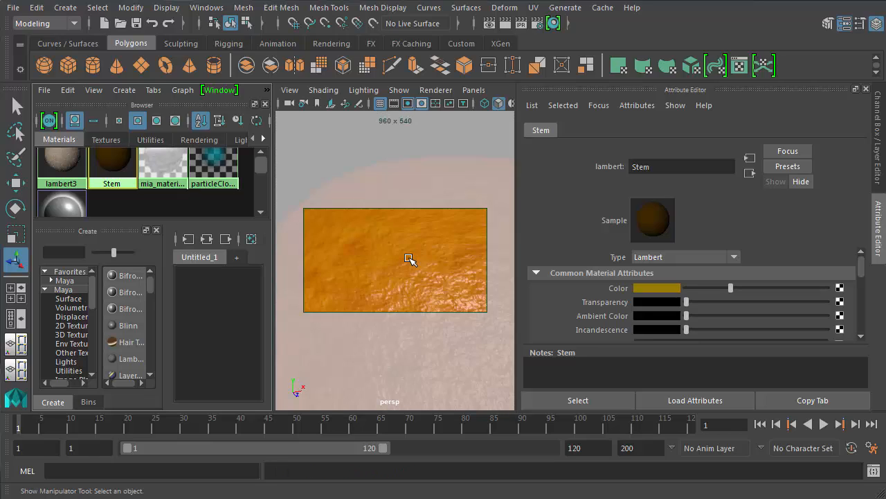
scroll(409, 249, down, 5)
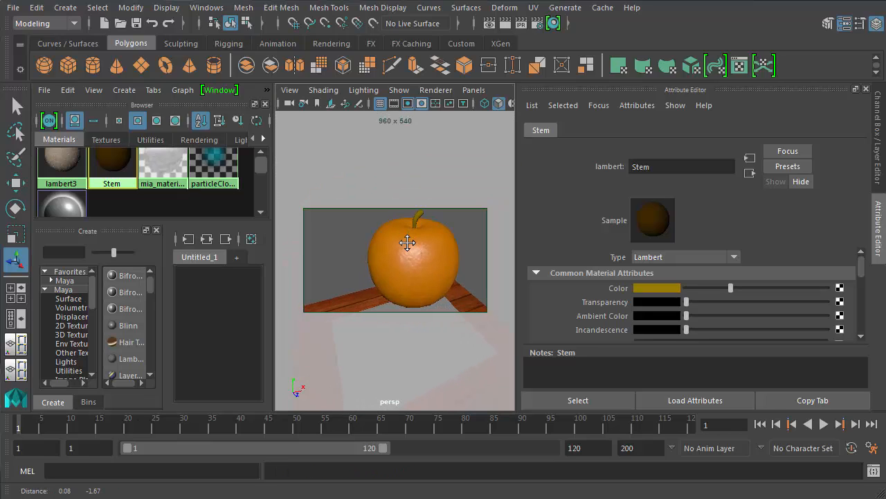
scroll(408, 244, up, 3)
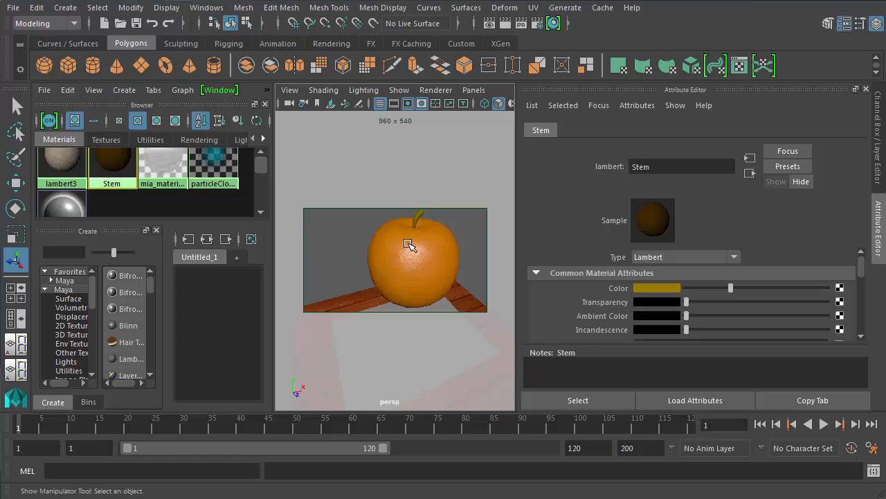
key(space)
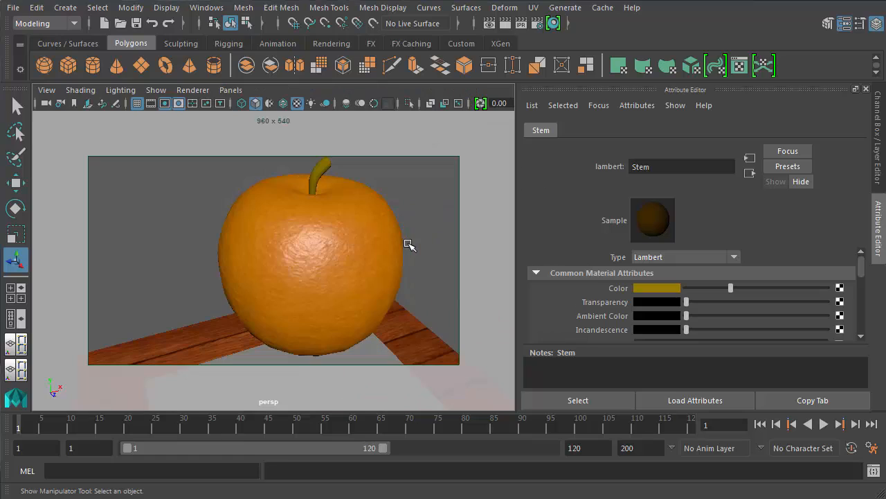
click(866, 89)
Step: Select the orange and the stem and lower them together toward the table, to a stem Translate Y of 21.844
scroll(485, 277, down, 3)
click(418, 277)
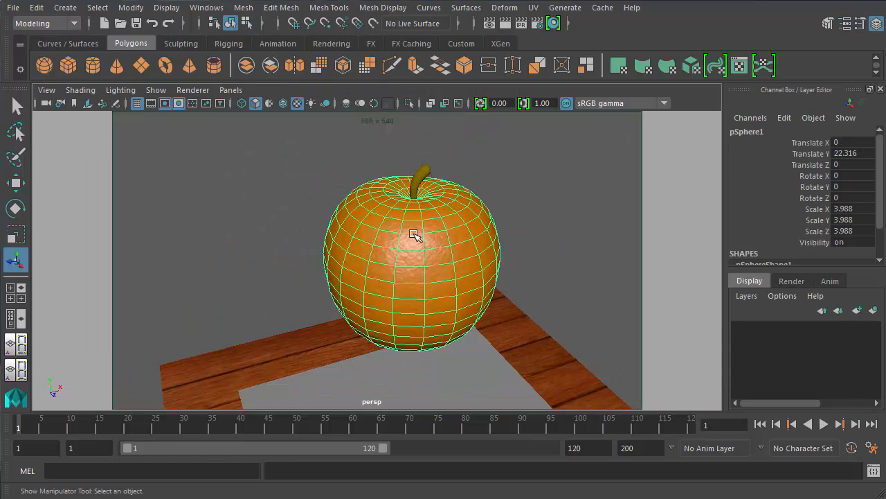
click(412, 181)
key(w)
click(415, 158)
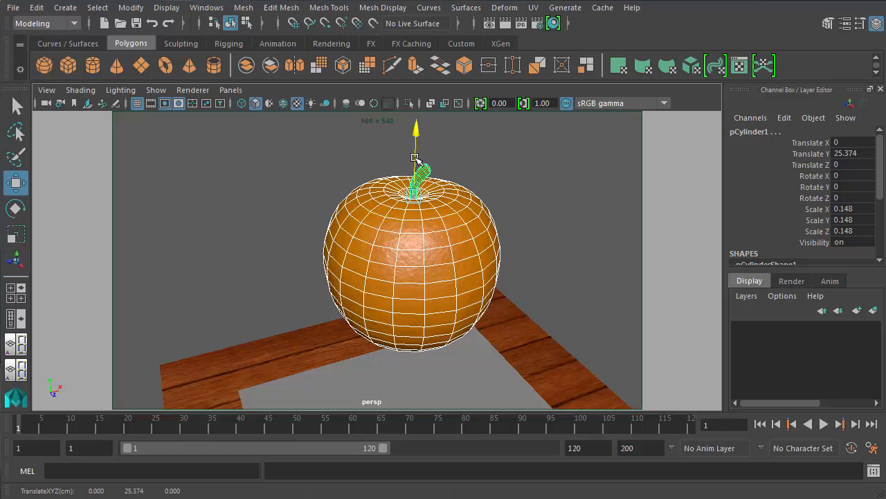
drag(415, 158, 417, 240)
Step: Try to scale down the ungrouped orange and stem together, and undo the scaling
key(e)
key(r)
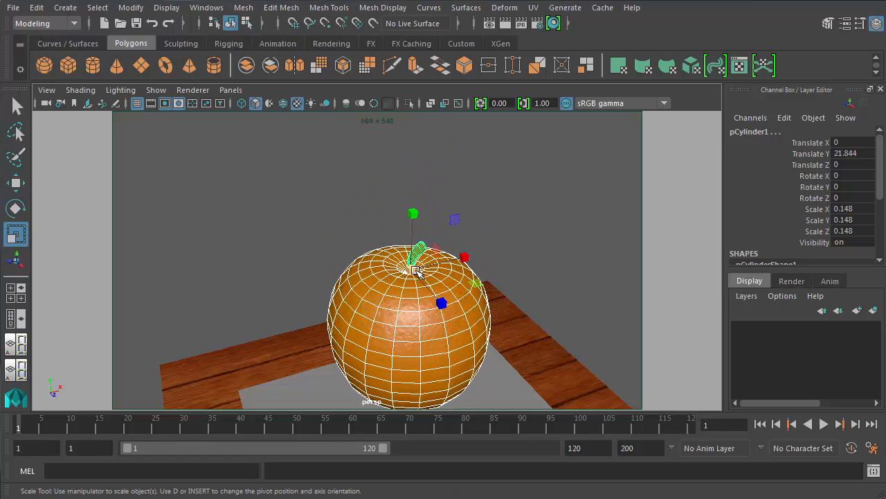
drag(416, 270, 400, 277)
key(ctrl+z)
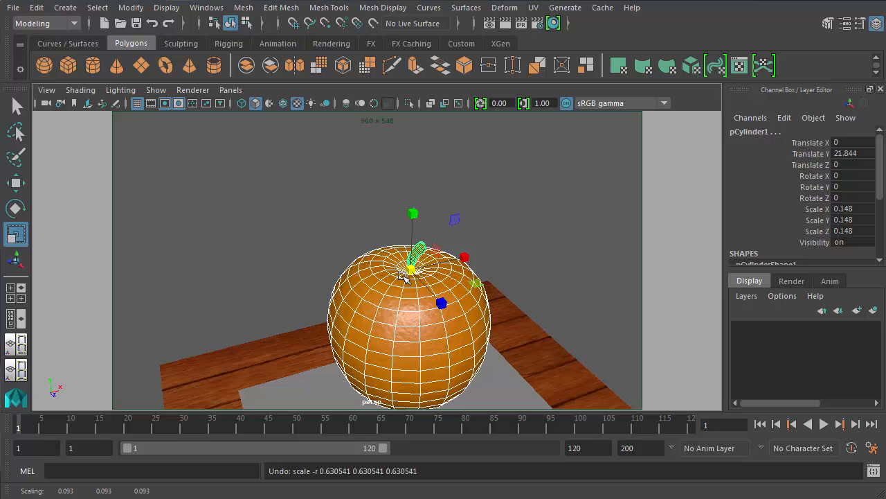
Step: Group the orange with its stem and center the group's pivot
key(ctrl+g)
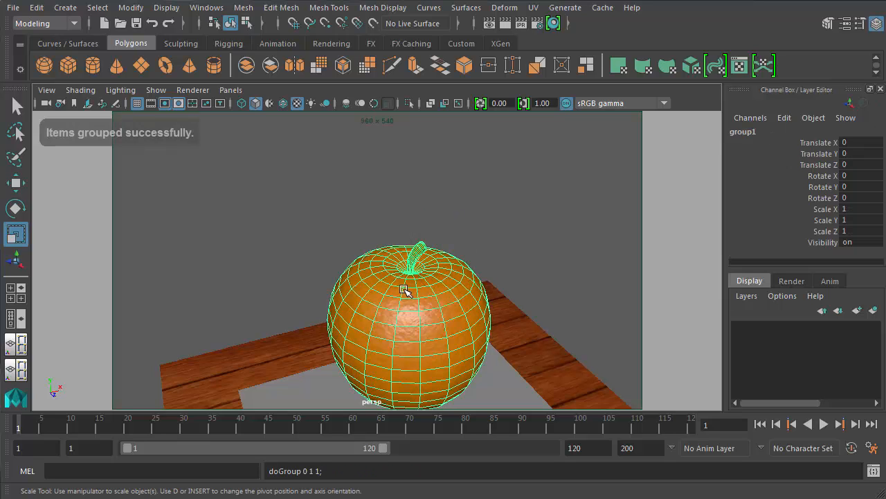
alt+middle_drag(412, 299, 422, 160)
scroll(414, 208, down, 1)
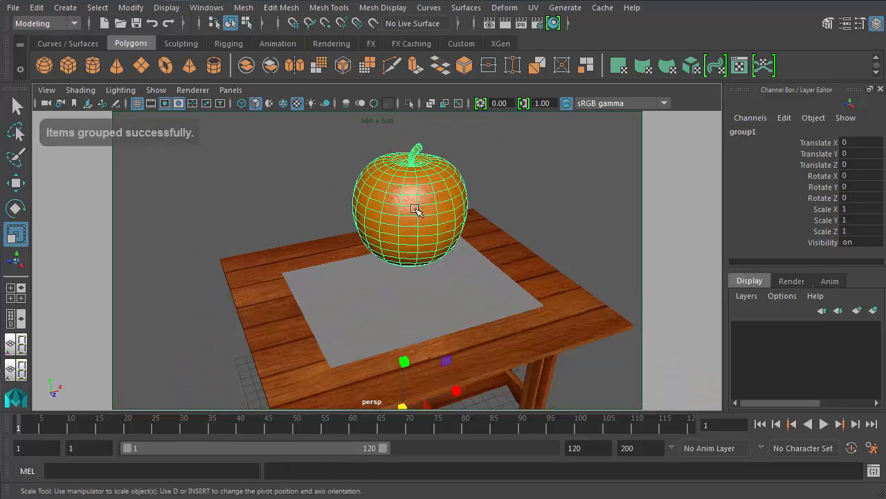
scroll(413, 238, down, 1)
scroll(414, 240, up, 1)
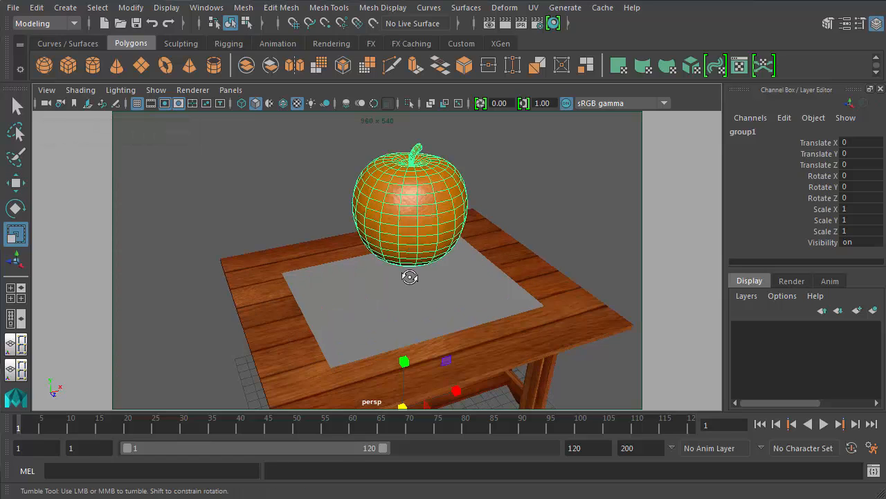
scroll(410, 273, down, 3)
alt+middle_drag(410, 335, 395, 303)
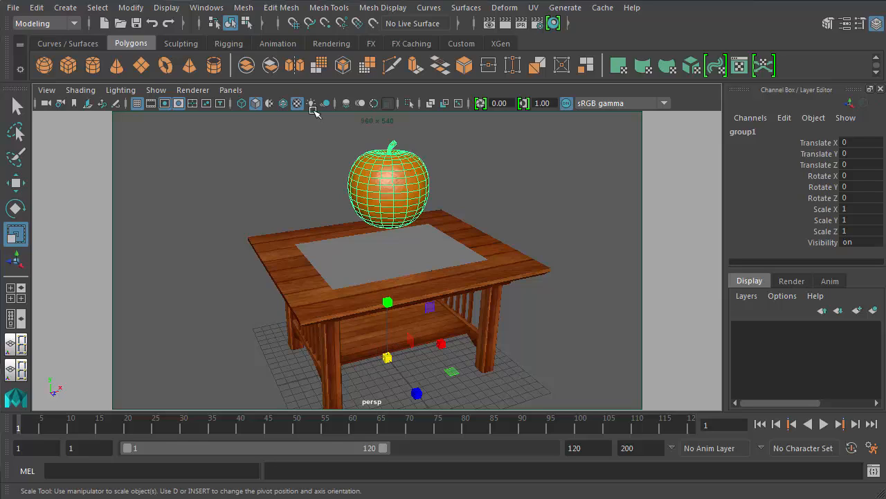
click(130, 7)
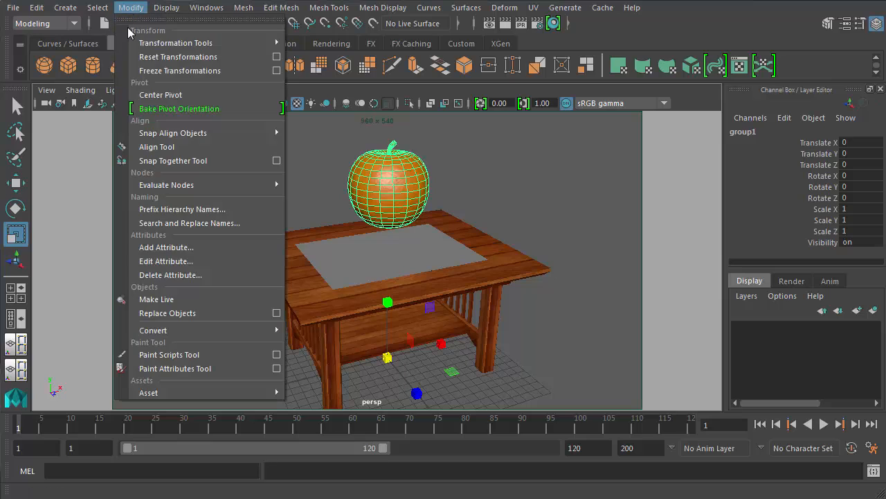
click(149, 95)
Step: Scale the orange group uniformly to 0.399 and lower it to a Translate Y of -5.665
key(w)
key(e)
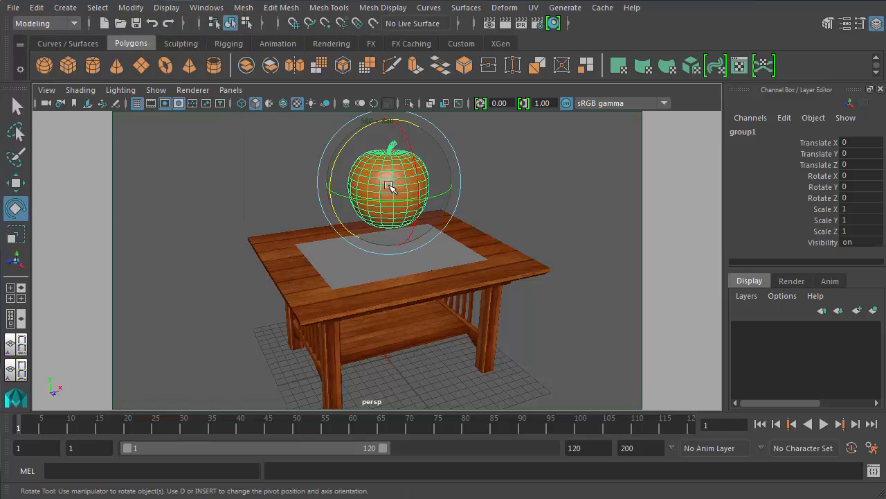
key(r)
drag(388, 185, 348, 227)
key(w)
drag(391, 162, 392, 217)
key(space)
key(space)
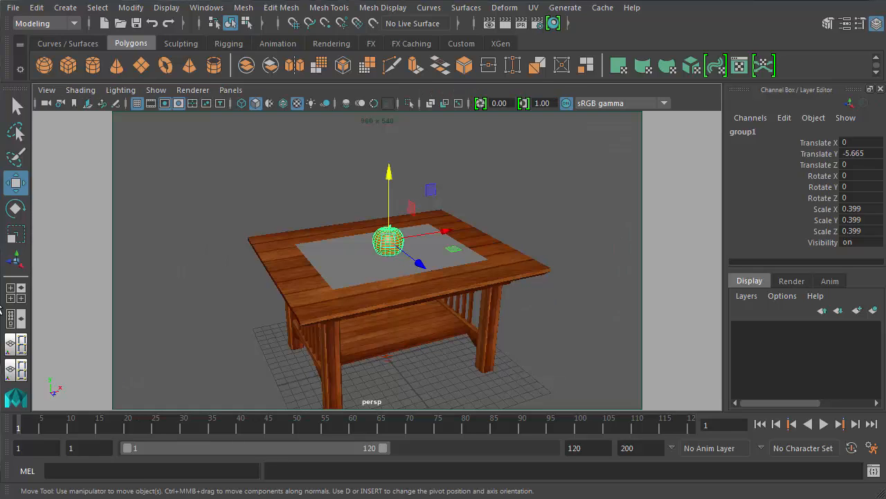
Step: Raise the orange group to a Translate Y of -5.447 in the front view so it rests on the tabletop
click(18, 294)
scroll(266, 336, down, 10)
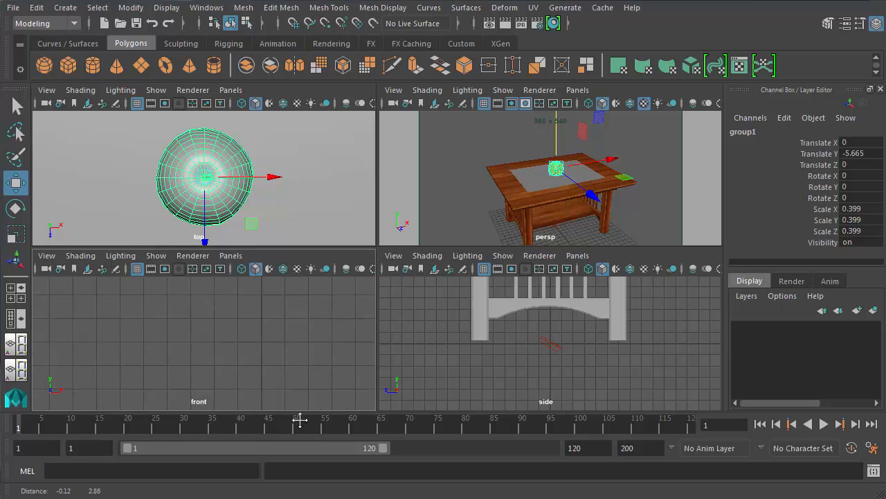
scroll(229, 308, up, 10)
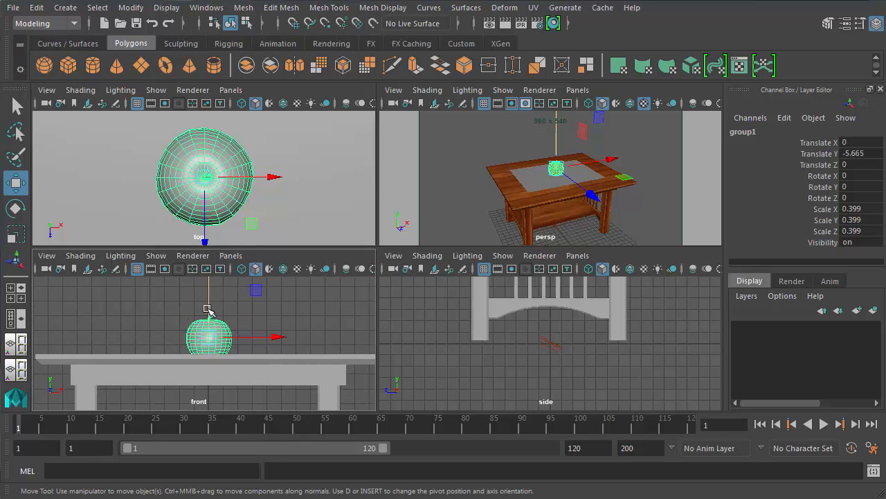
scroll(208, 308, up, 2)
drag(209, 295, 214, 288)
key(space)
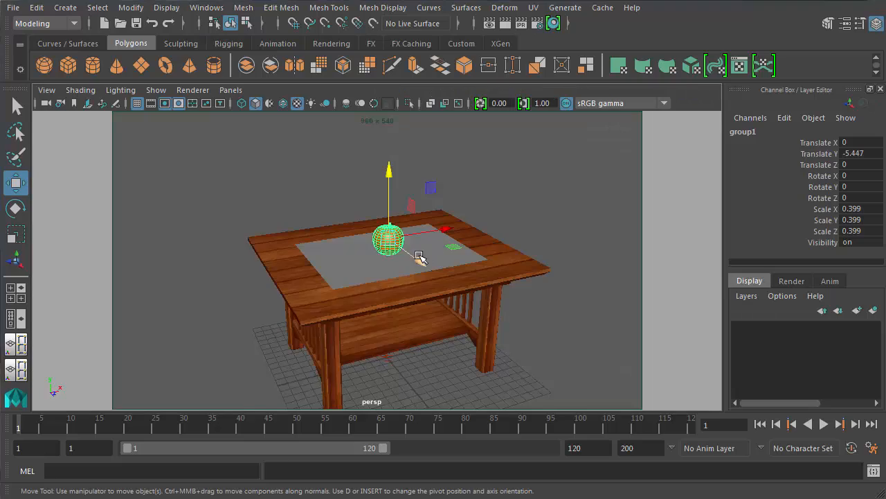
Step: Frame the orange on the table from close up and render the current frame
key(f)
alt+middle_drag(397, 297, 388, 311)
alt+drag(388, 311, 410, 296)
scroll(411, 296, up, 3)
alt+middle_drag(410, 295, 431, 293)
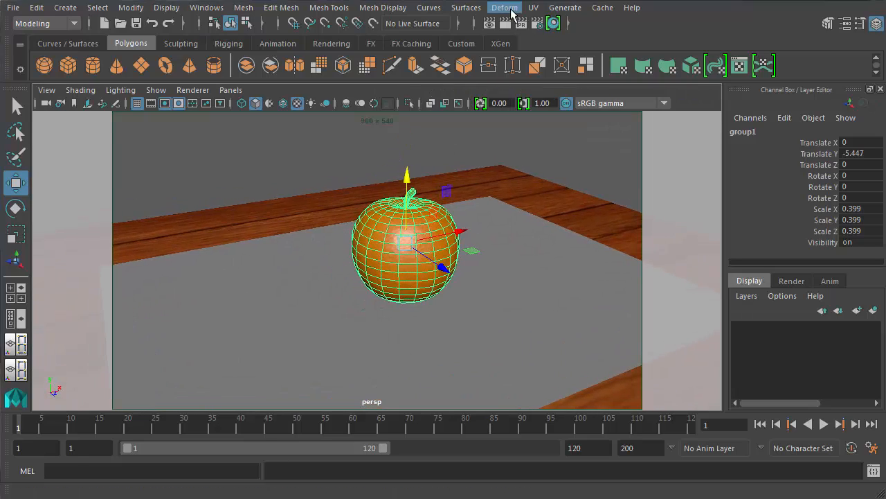
click(505, 23)
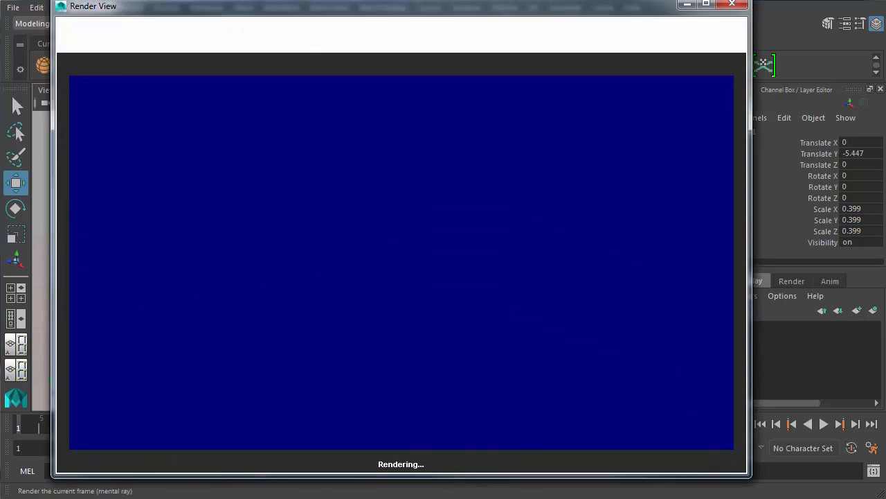